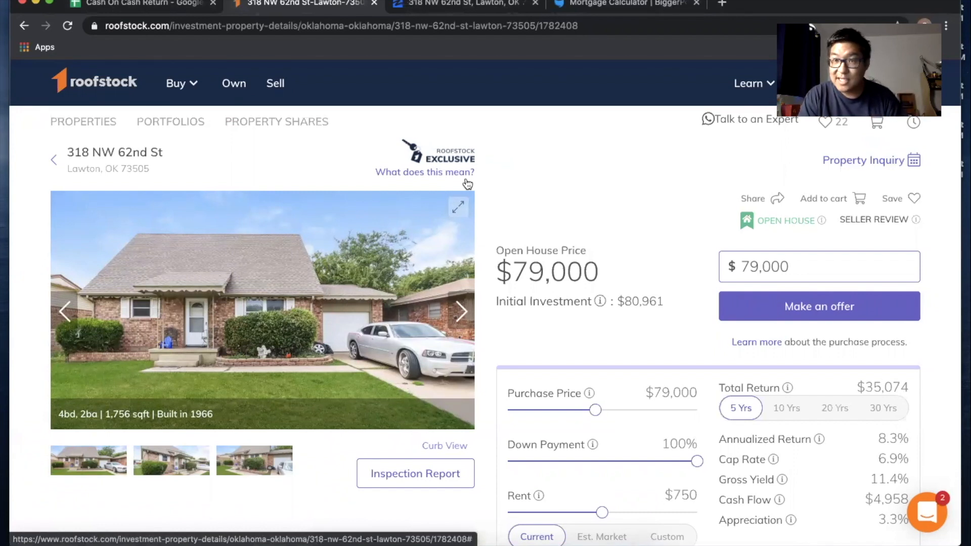
click(143, 4)
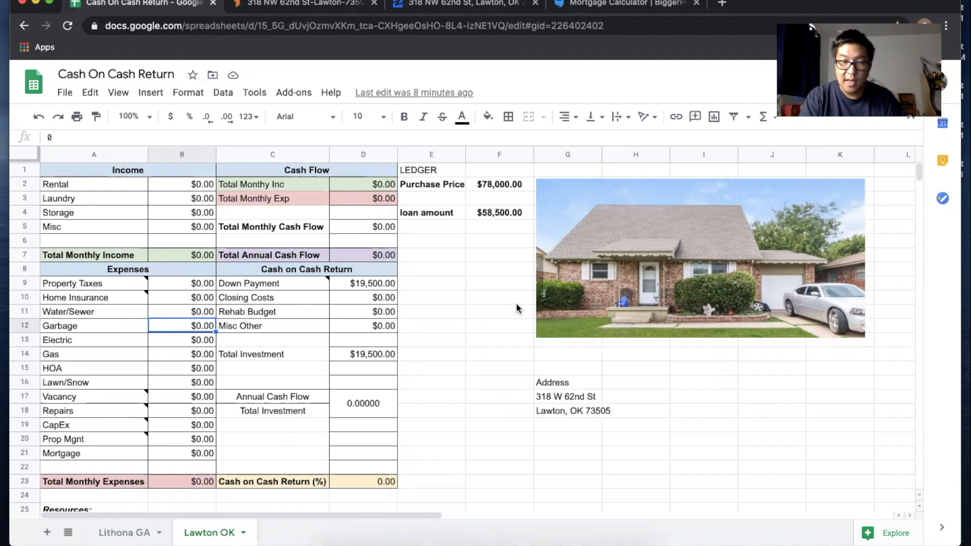
click(437, 399)
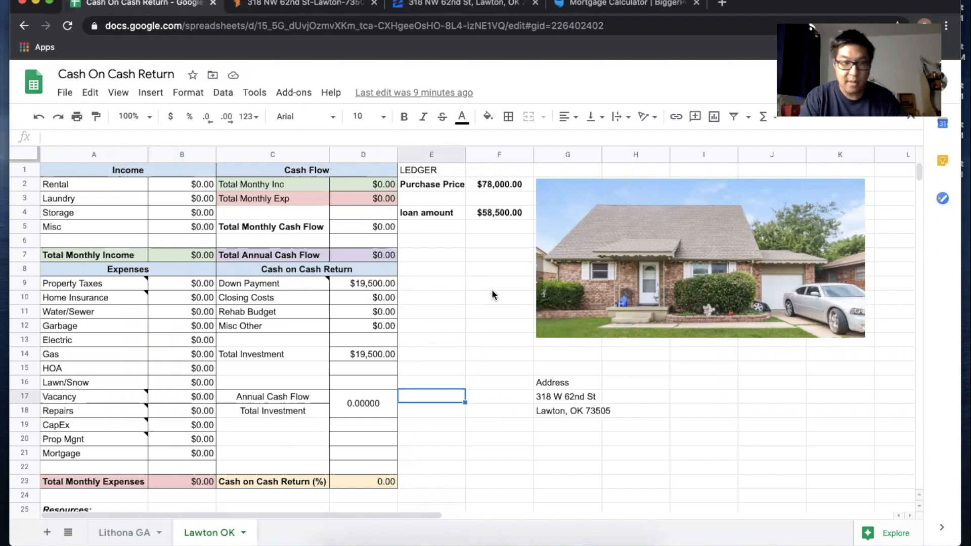
click(580, 257)
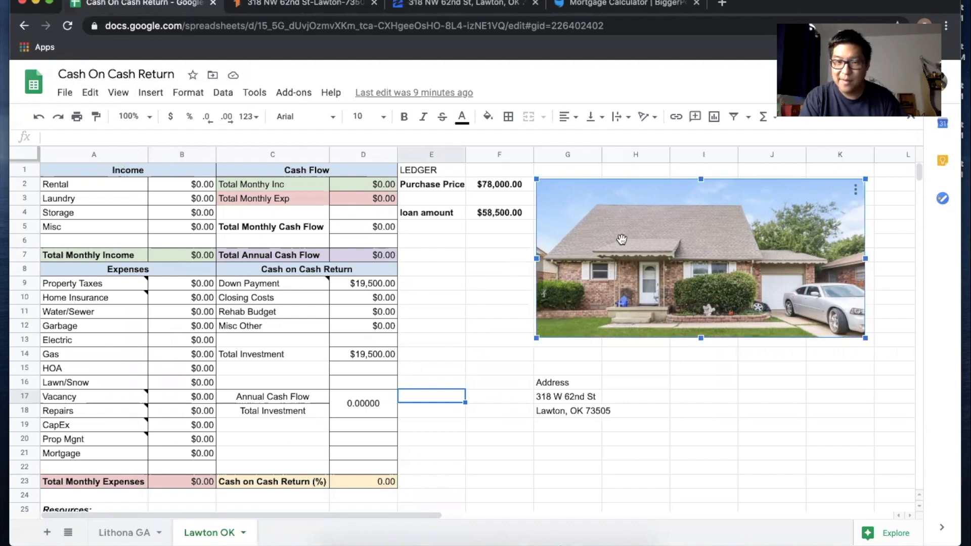
click(293, 3)
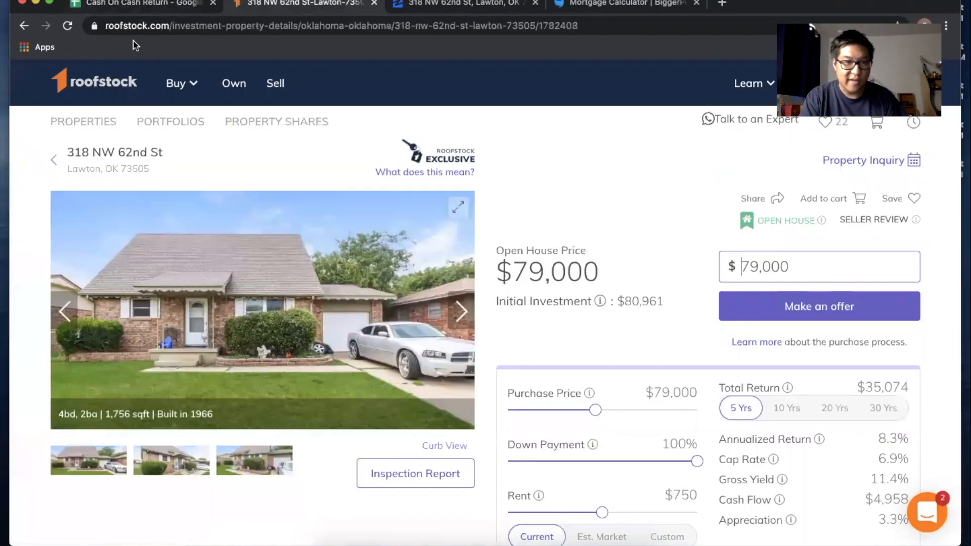
click(129, 4)
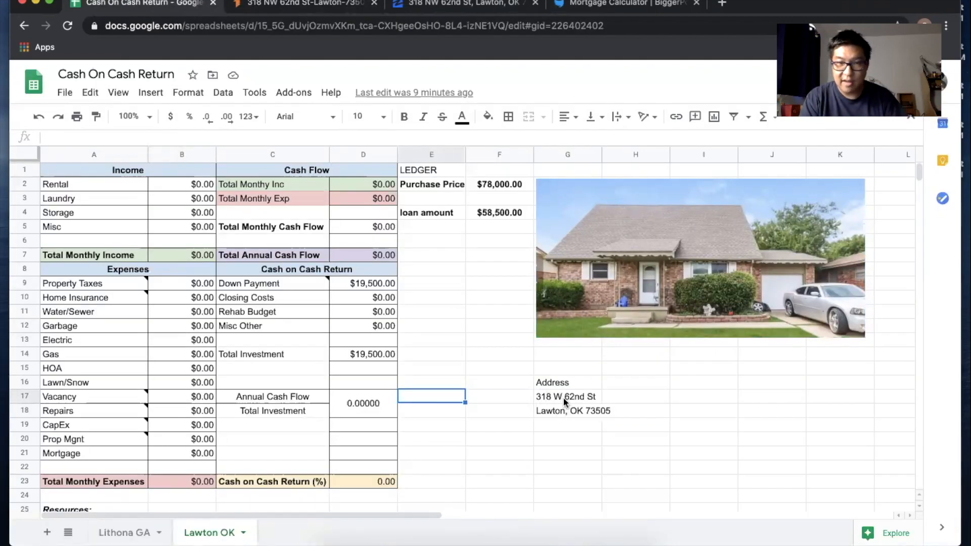
click(488, 183)
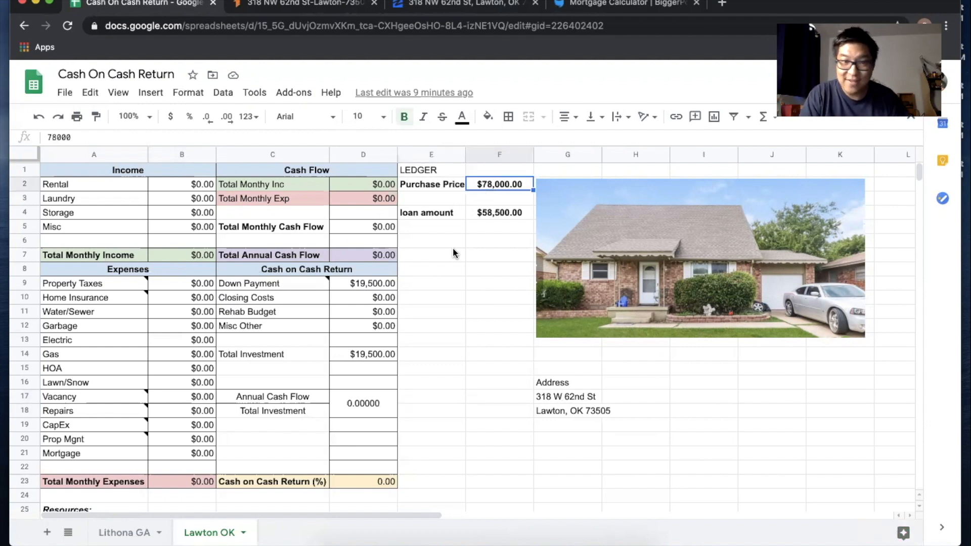
click(356, 281)
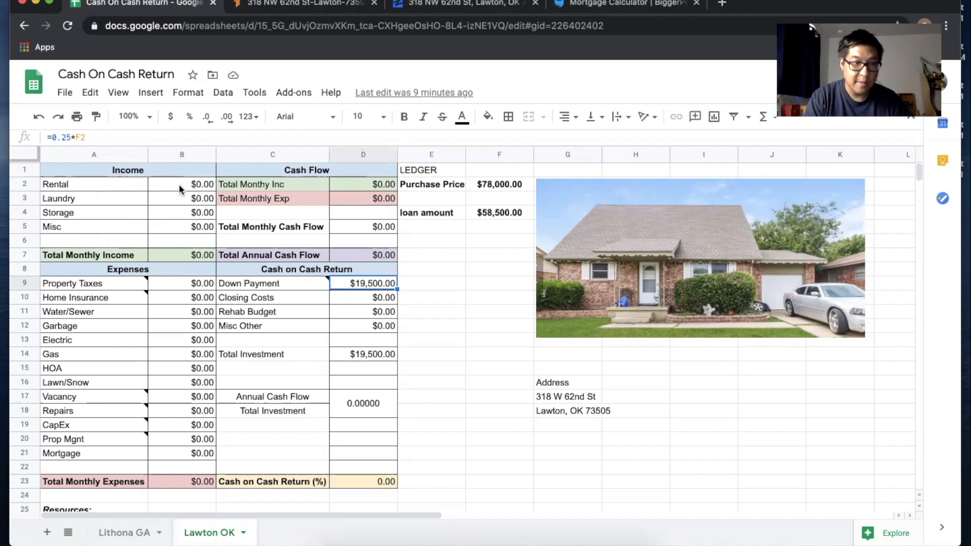
click(162, 212)
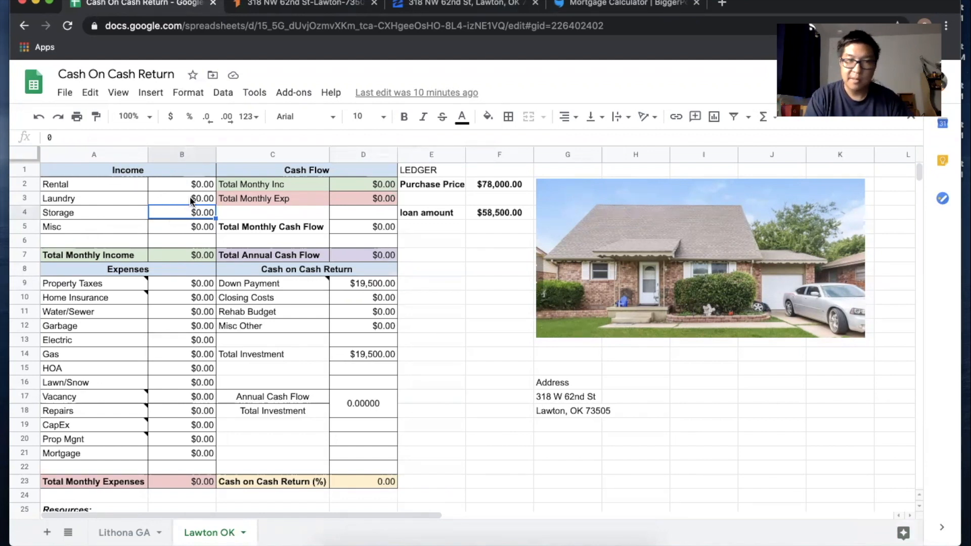
click(187, 182)
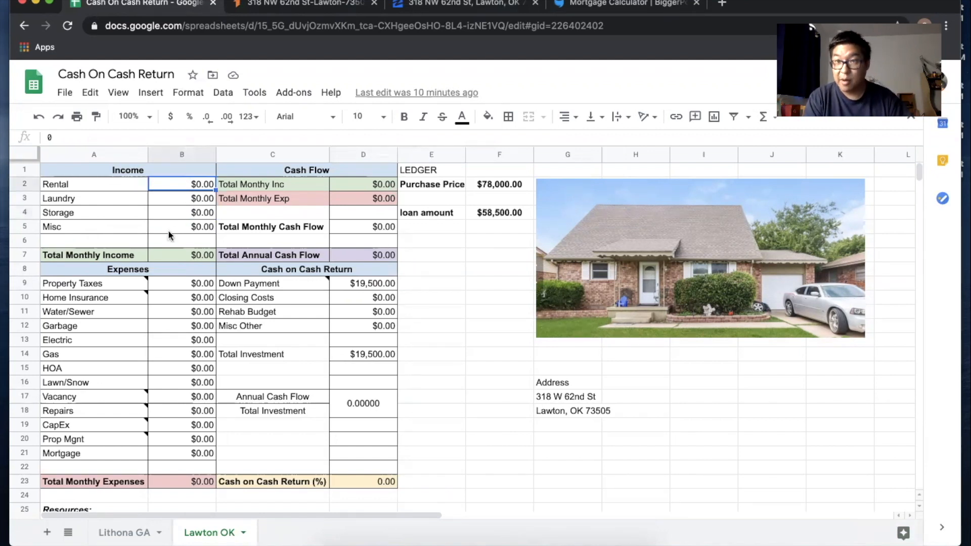
Step: Confirm the $750 rent on Roofstock and enter 750 as Rental income in B2
click(291, 4)
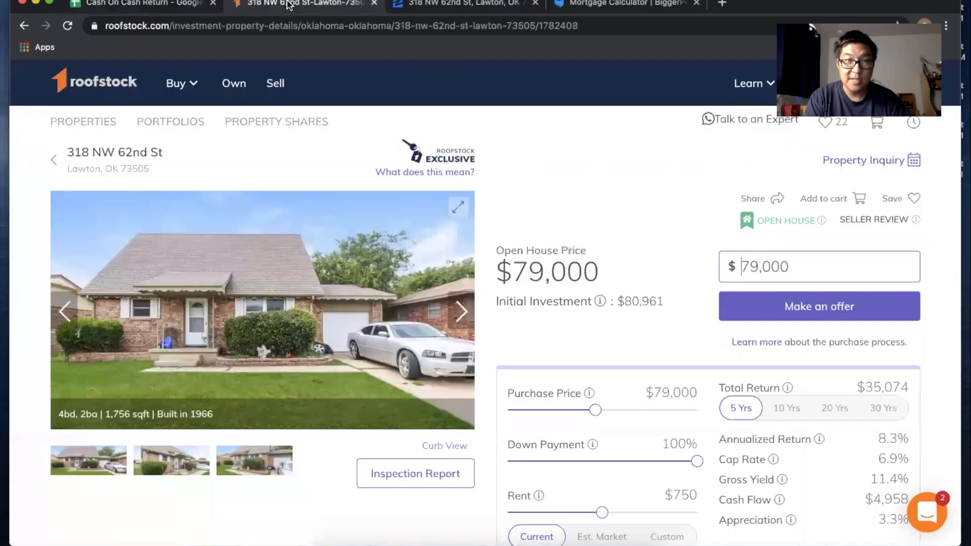
scroll(487, 367, down, 3)
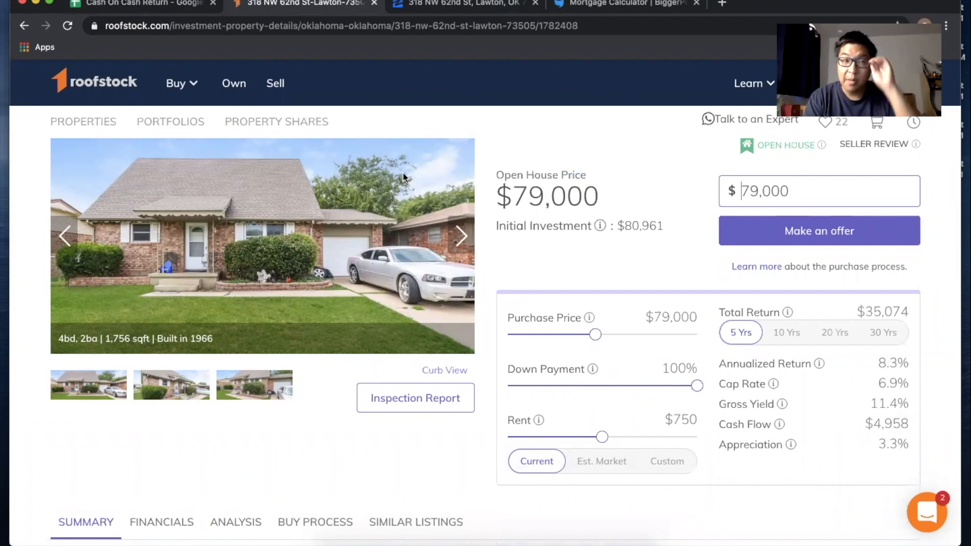
click(173, 4)
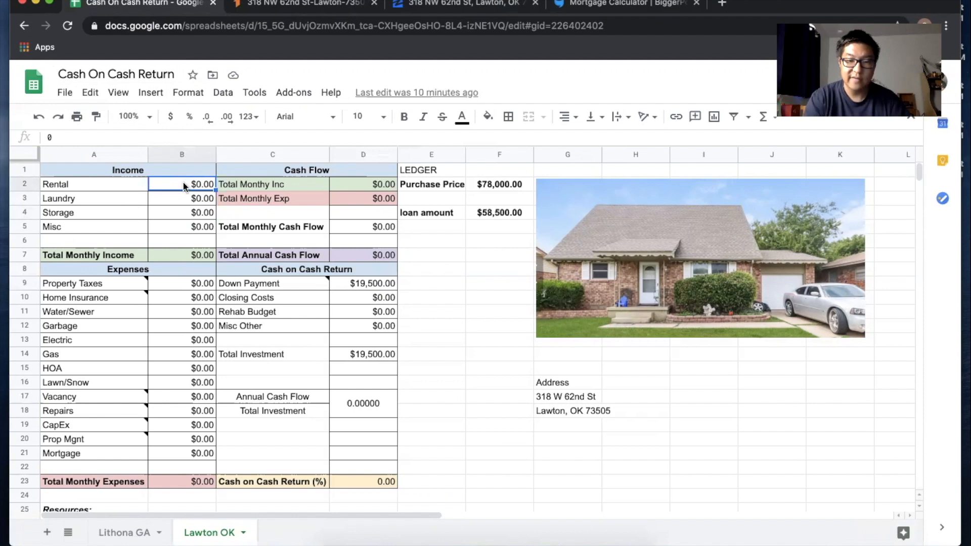
text(750)
key(Return)
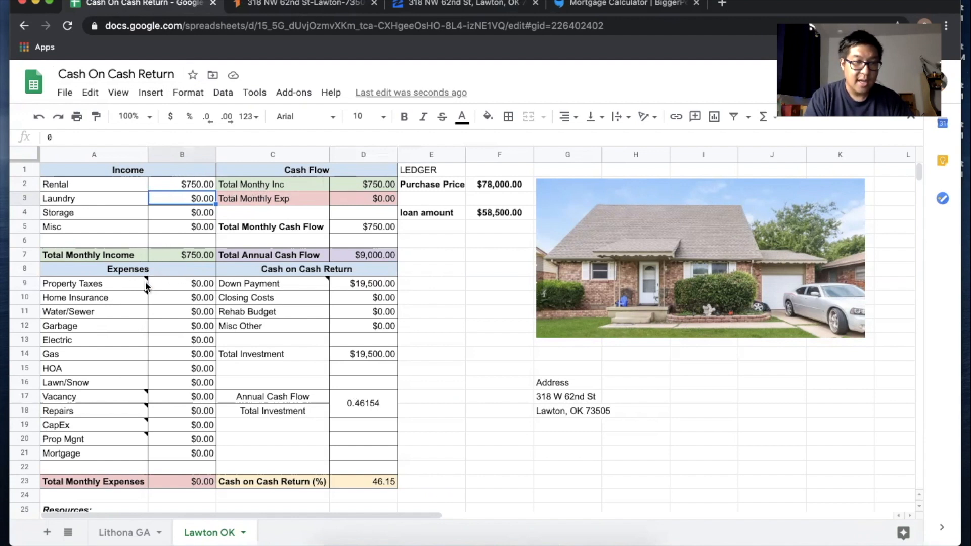
Step: Select the Property Taxes value in B9
mouse_move(147, 285)
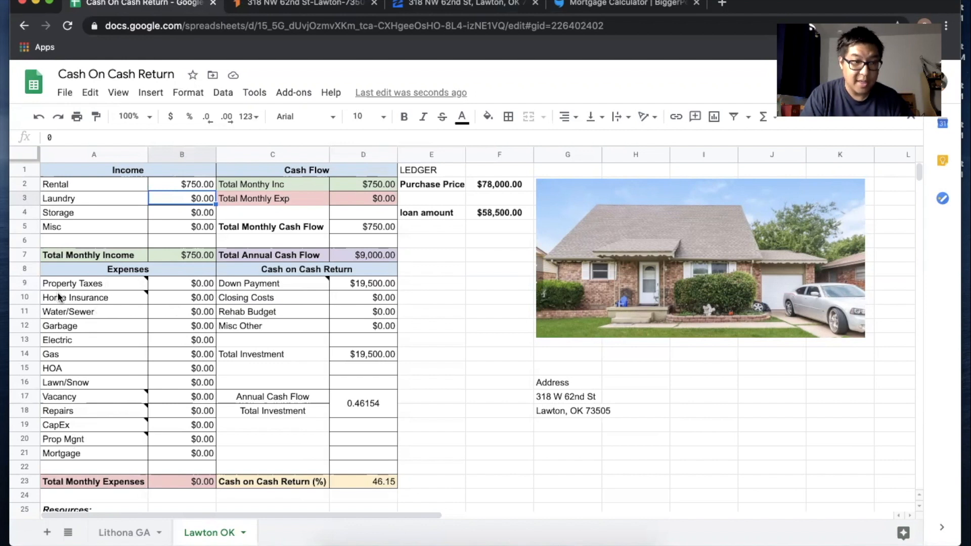
mouse_move(58, 302)
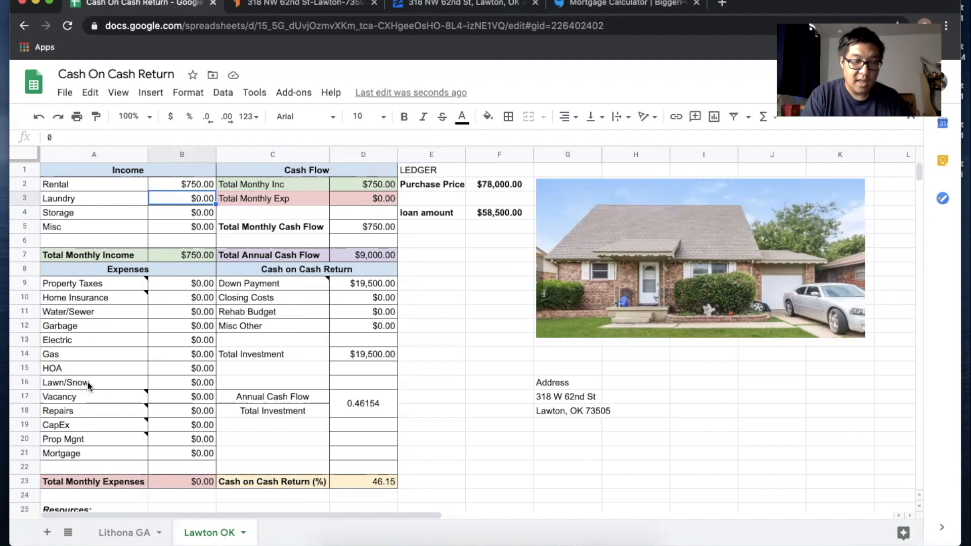
mouse_move(78, 397)
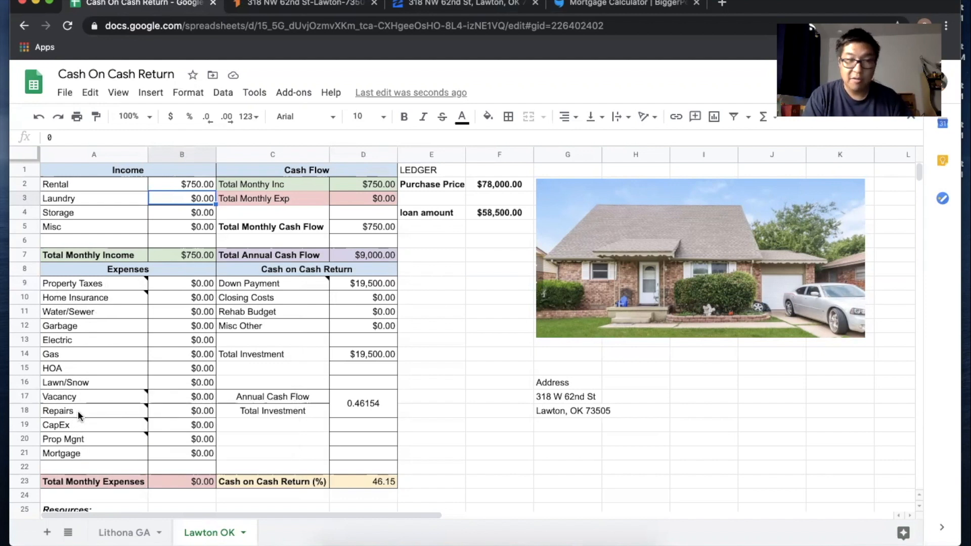
mouse_move(84, 440)
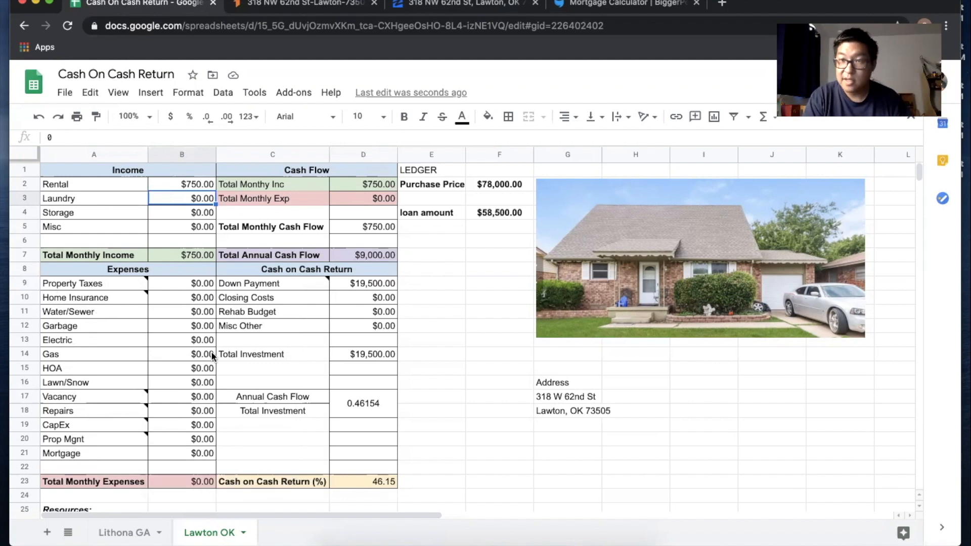
click(176, 282)
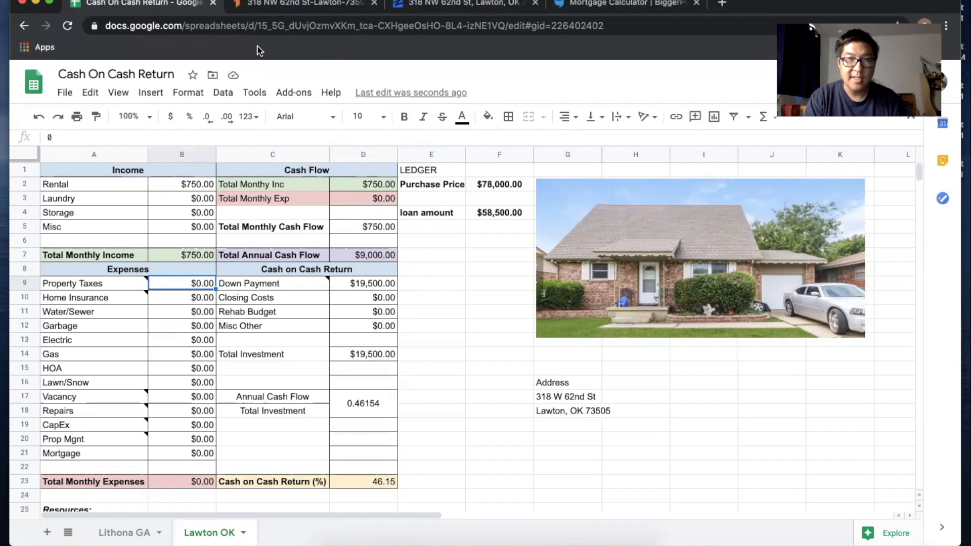
Step: Check the Zillow tax history, then open Roofstock's Edit Assumptions showing rent, vacancy and property tax
click(478, 4)
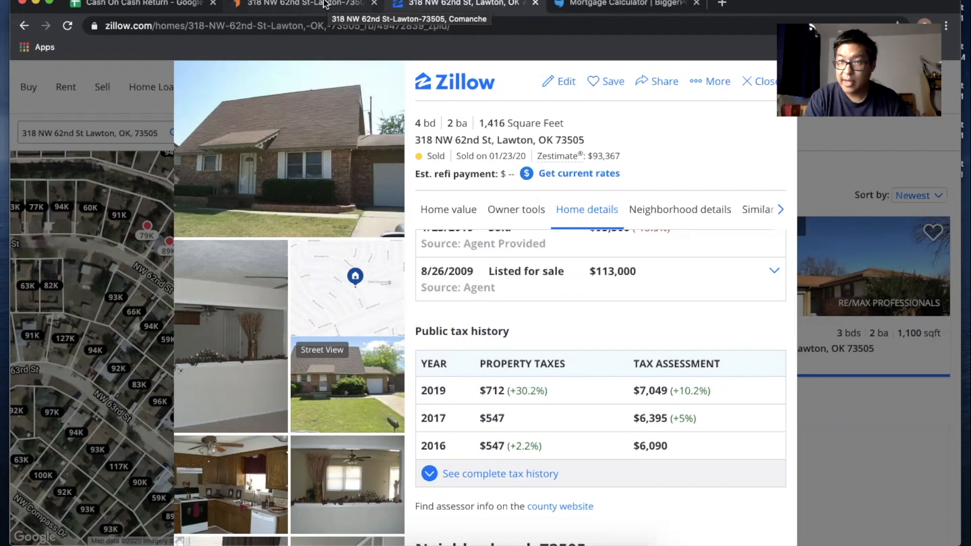
click(325, 4)
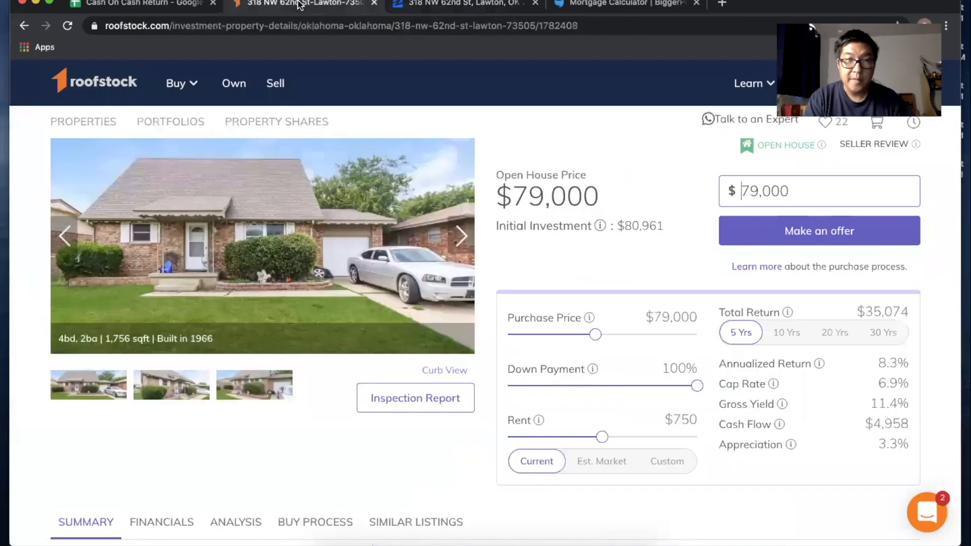
click(664, 461)
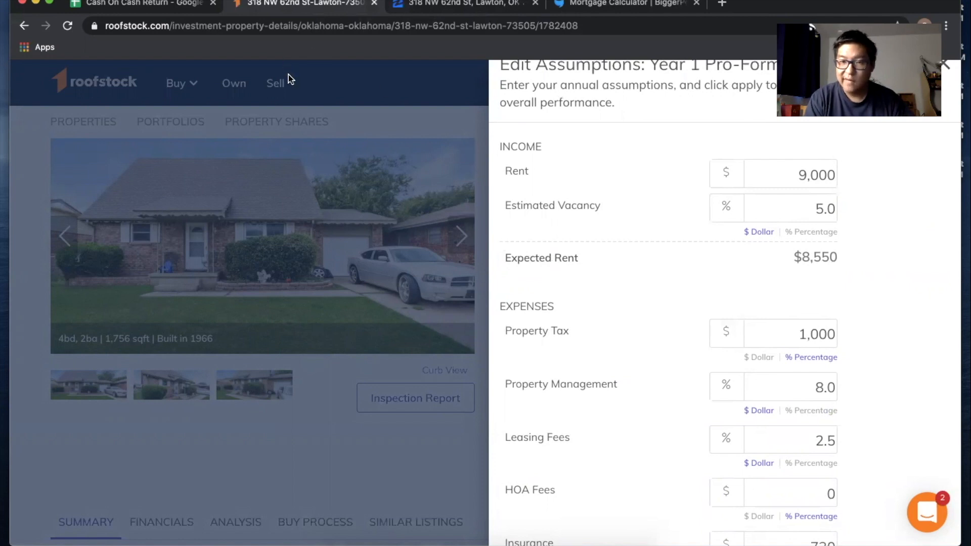
Step: Enter 900 as the annual Property Taxes in B9
click(165, 4)
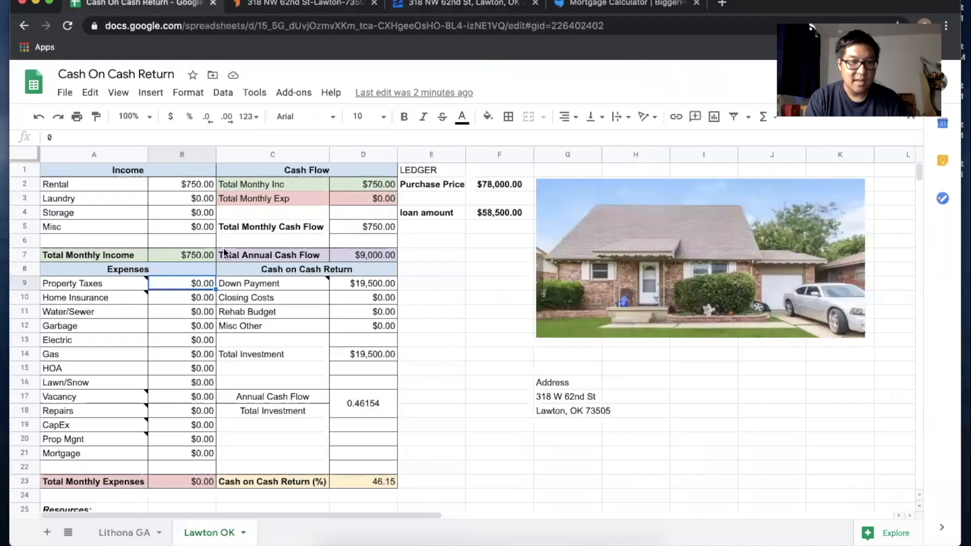
double_click(188, 280)
text(900)
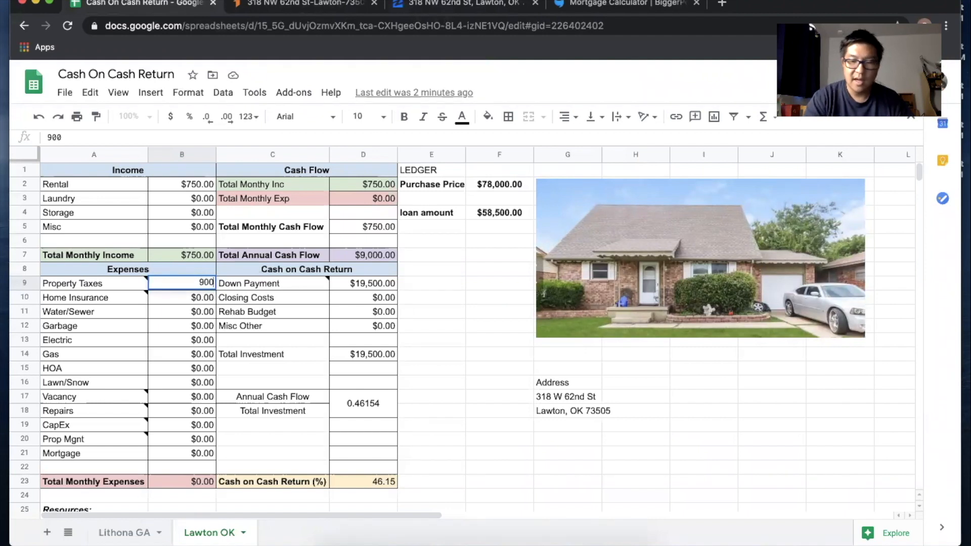
key(Return)
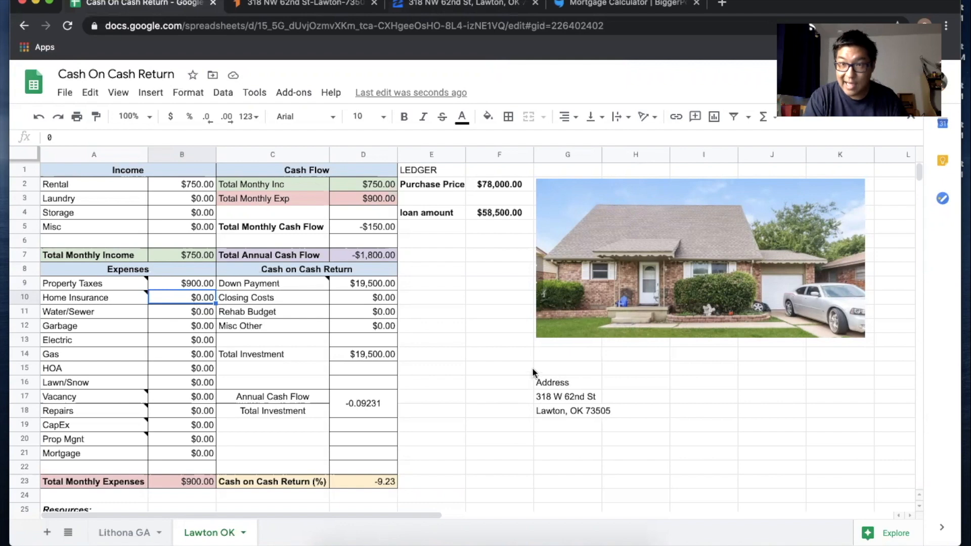
Step: Read the insurance figure on Roofstock and enter 720 as Home Insurance
click(297, 10)
scroll(669, 333, down, 1)
scroll(669, 332, up, 2)
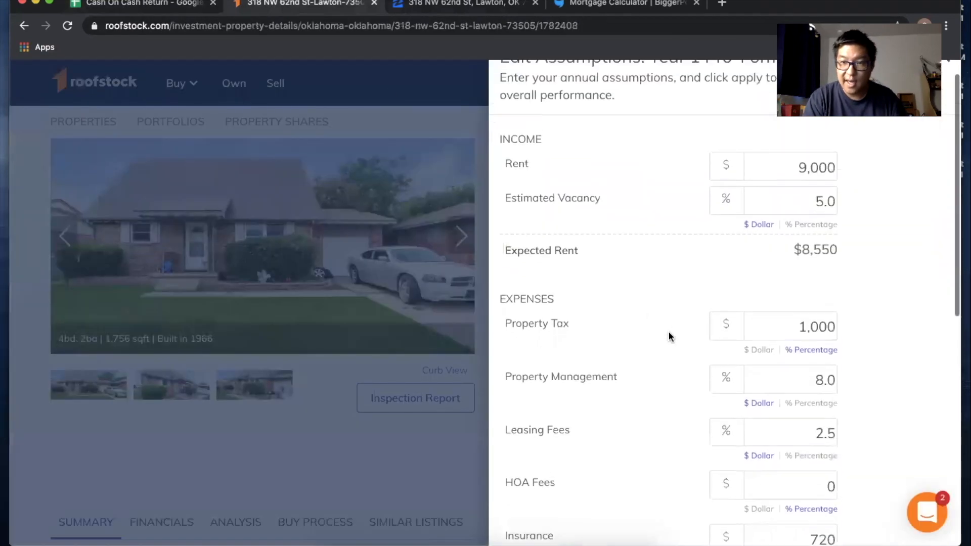
scroll(669, 333, down, 2)
scroll(669, 330, down, 2)
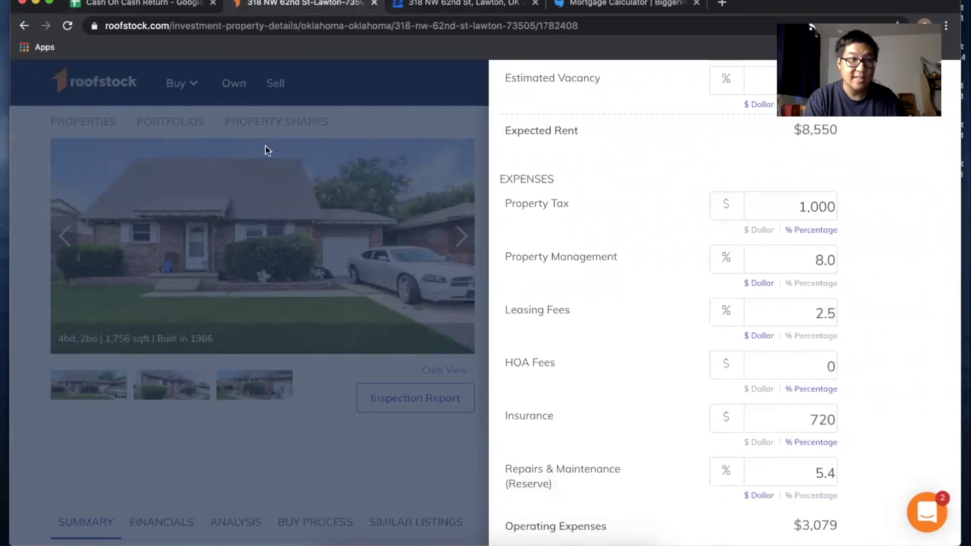
click(145, 4)
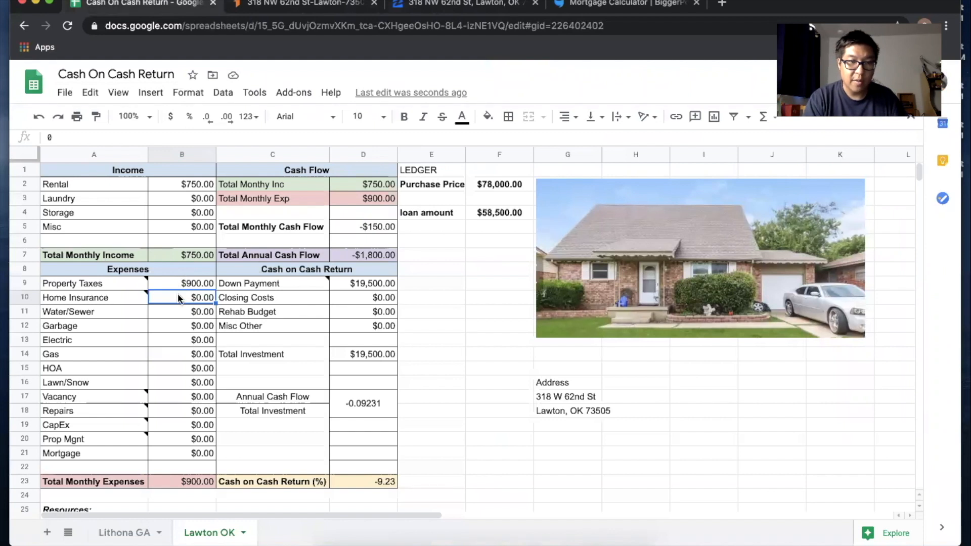
text(720)
key(Return)
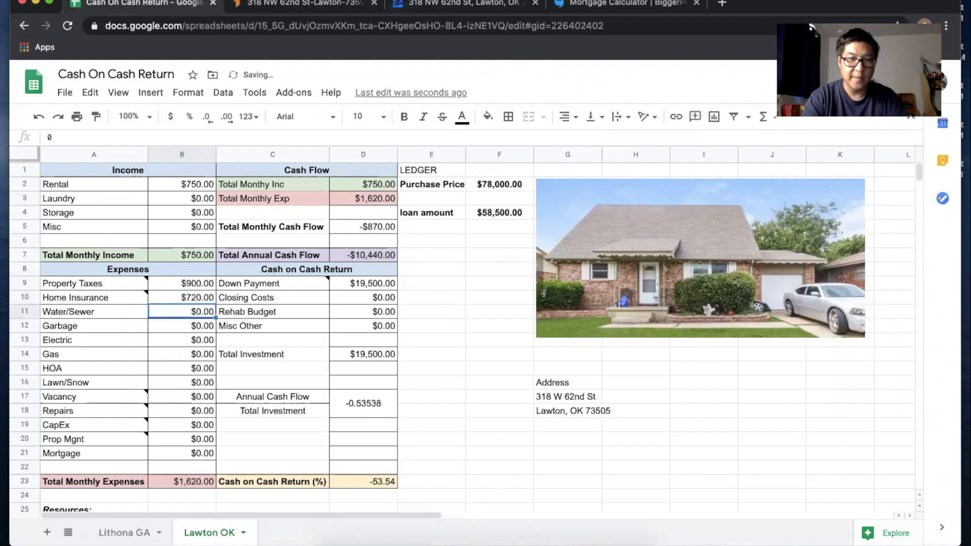
Step: Change Property Taxes to =900/12 and Home Insurance to =720/12 for monthly amounts
click(180, 286)
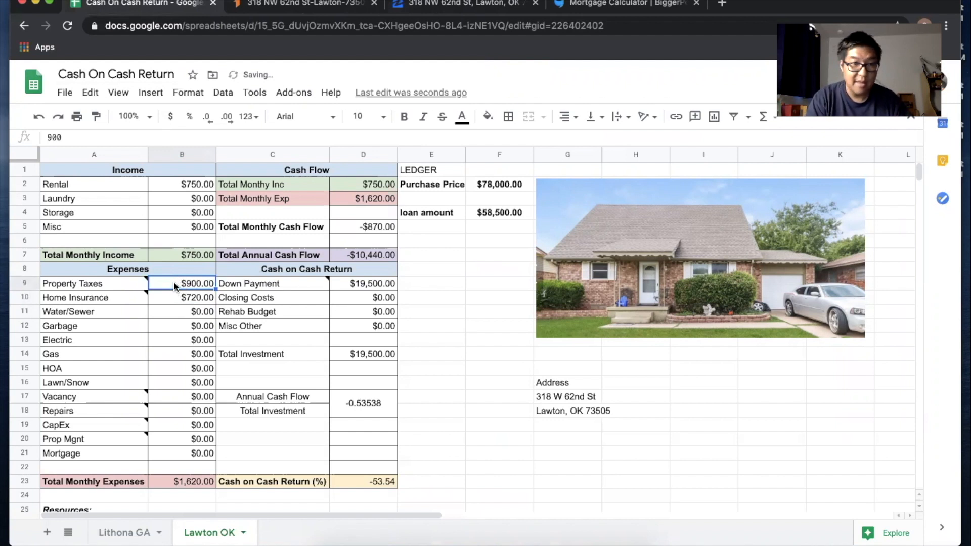
double_click(175, 285)
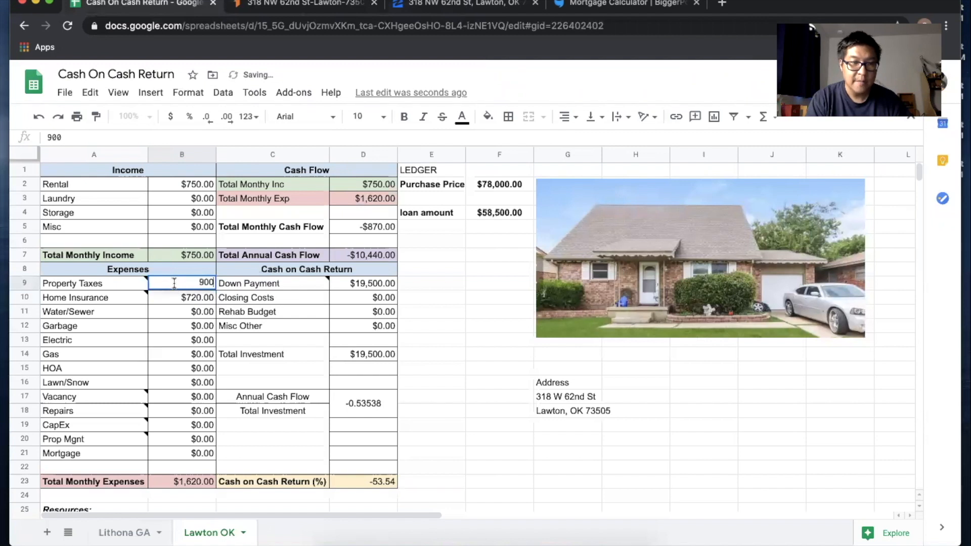
click(199, 282)
text(=)
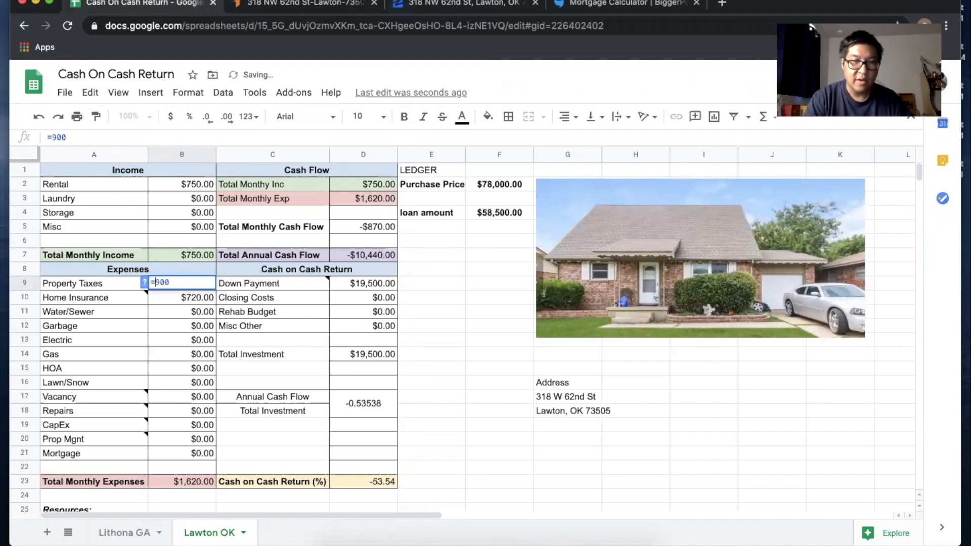
key(Right)
key(Right)
text(/)
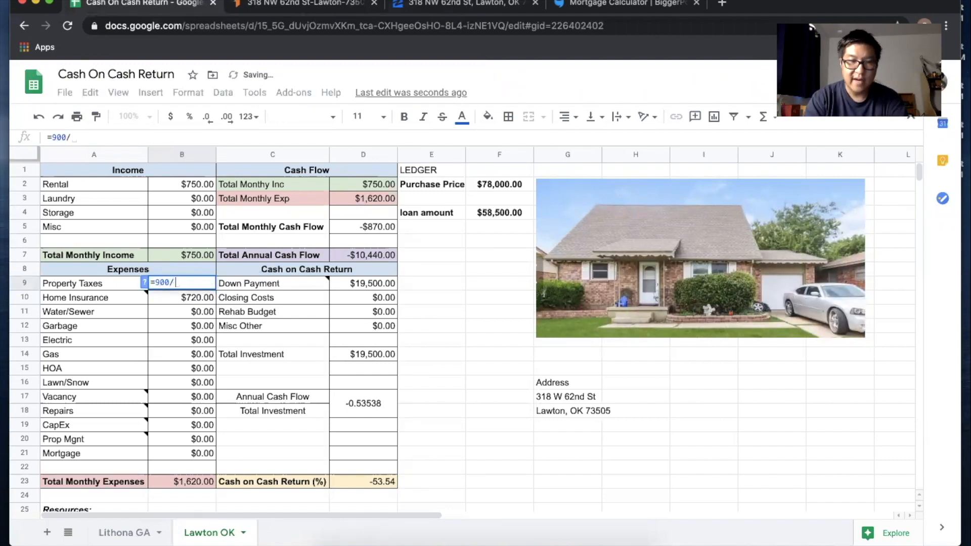
text(12)
key(Return)
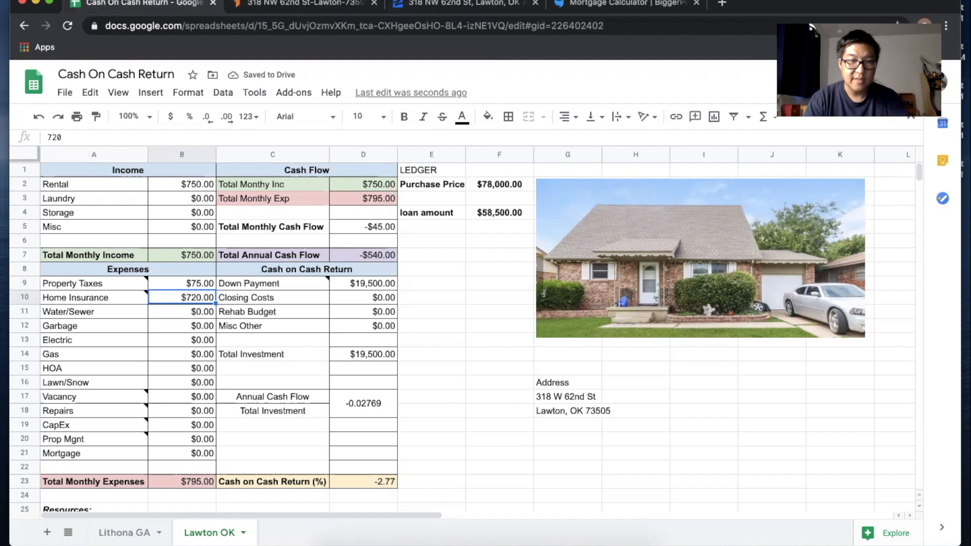
double_click(178, 297)
text(=720/12)
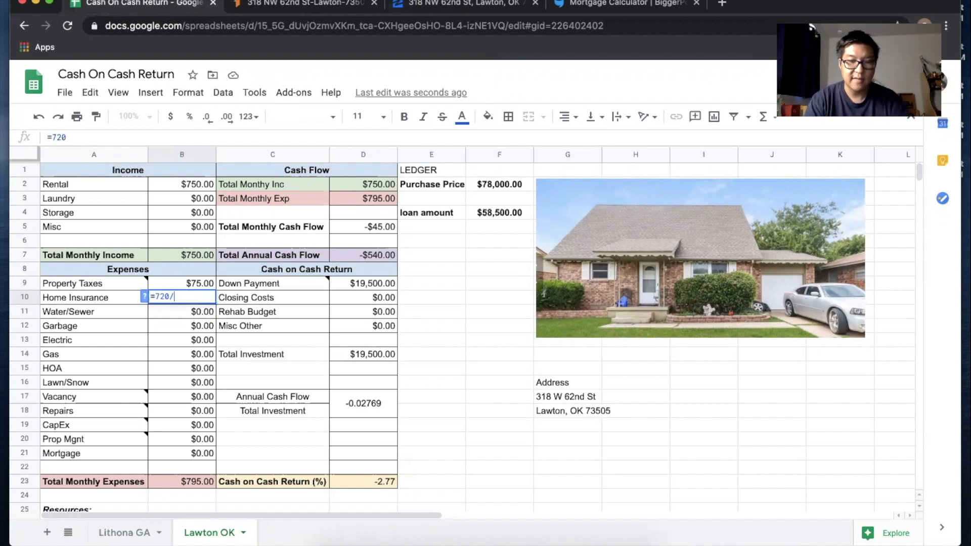
key(Return)
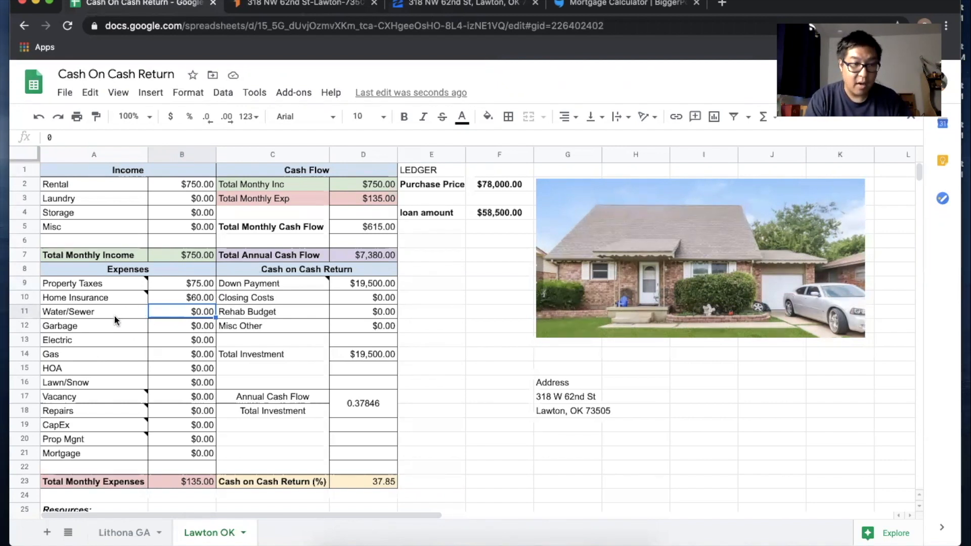
key(Down)
key(Down)
key(Down)
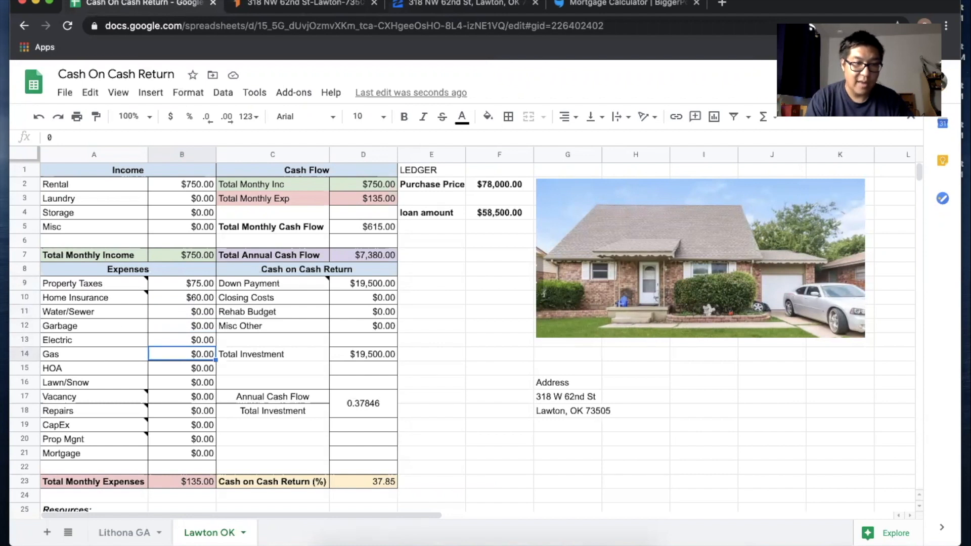
key(Down)
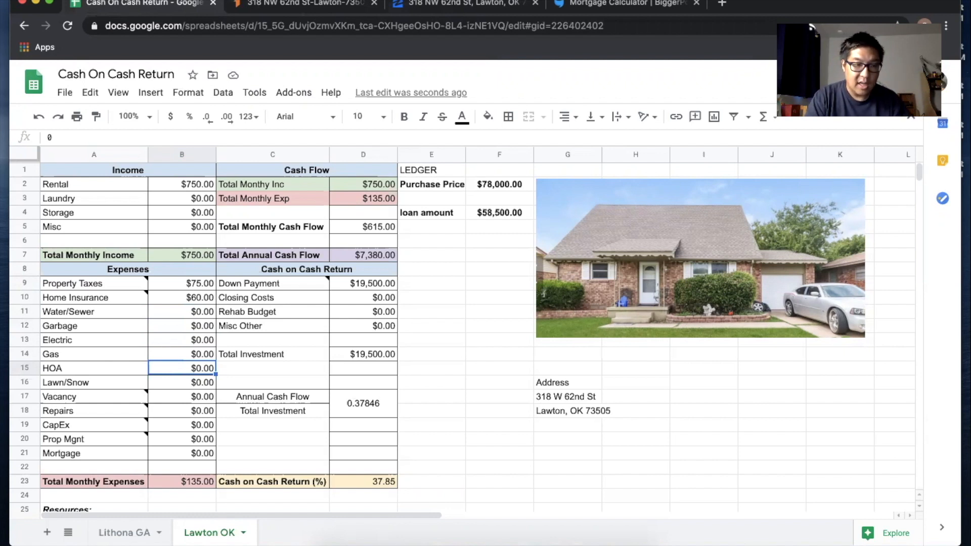
key(Down)
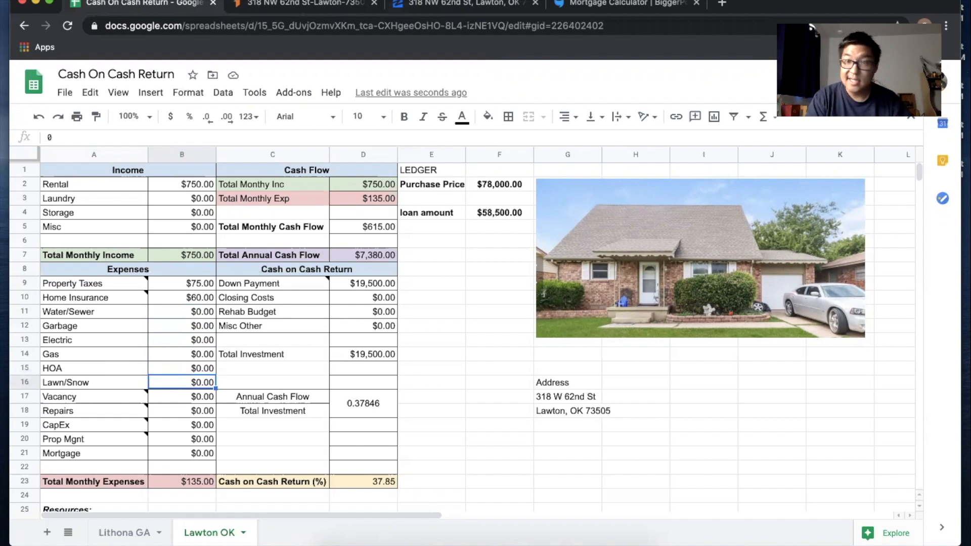
key(Down)
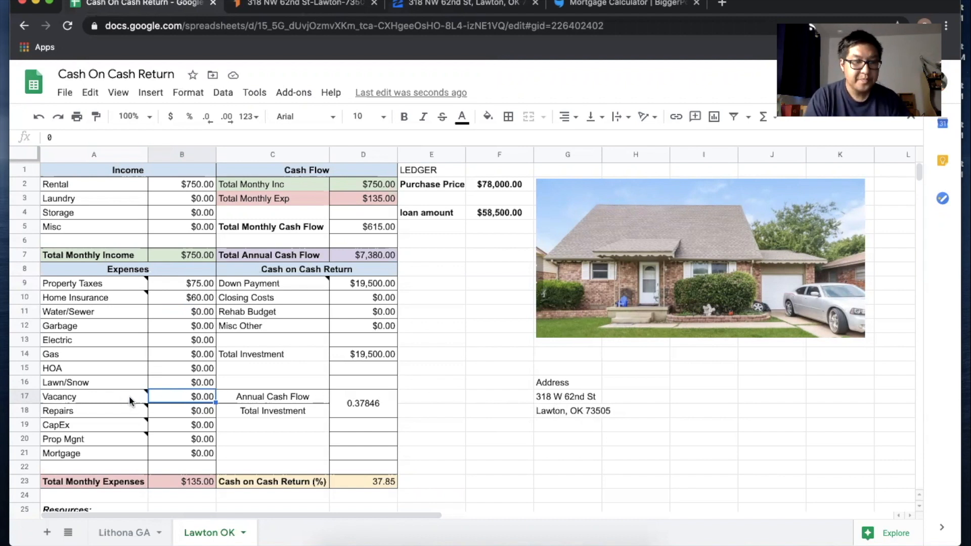
mouse_move(136, 394)
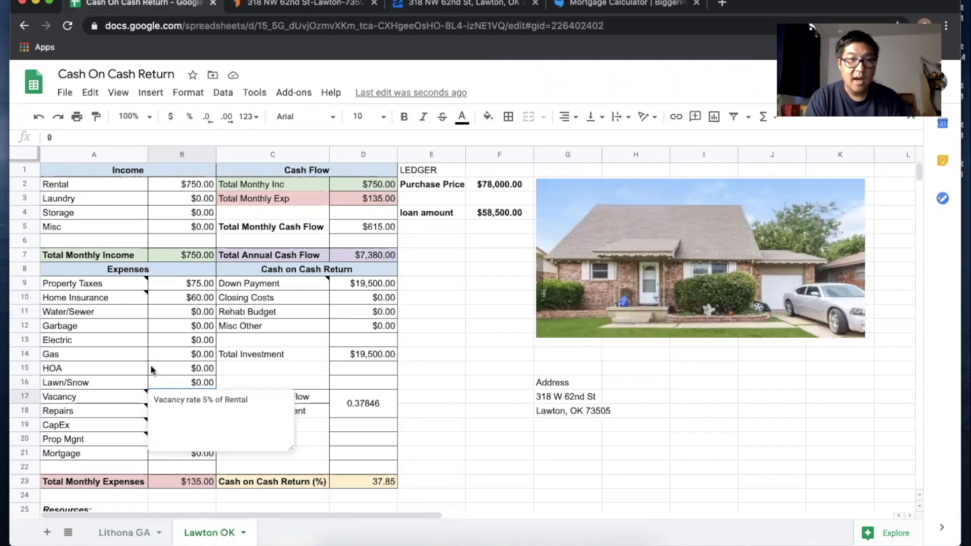
Step: Replace the 0 in B17 with =750*.05 so Vacancy becomes $37.50
key(Escape)
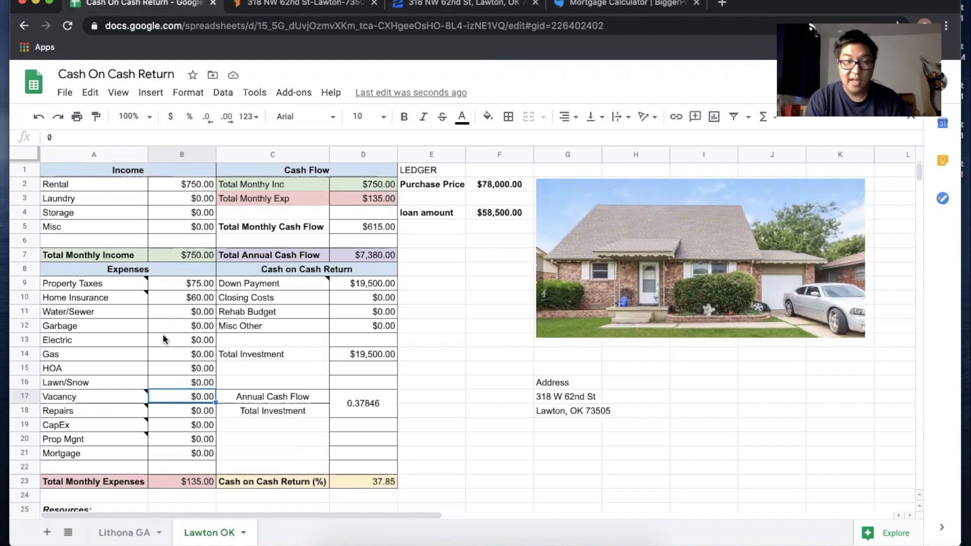
double_click(178, 396)
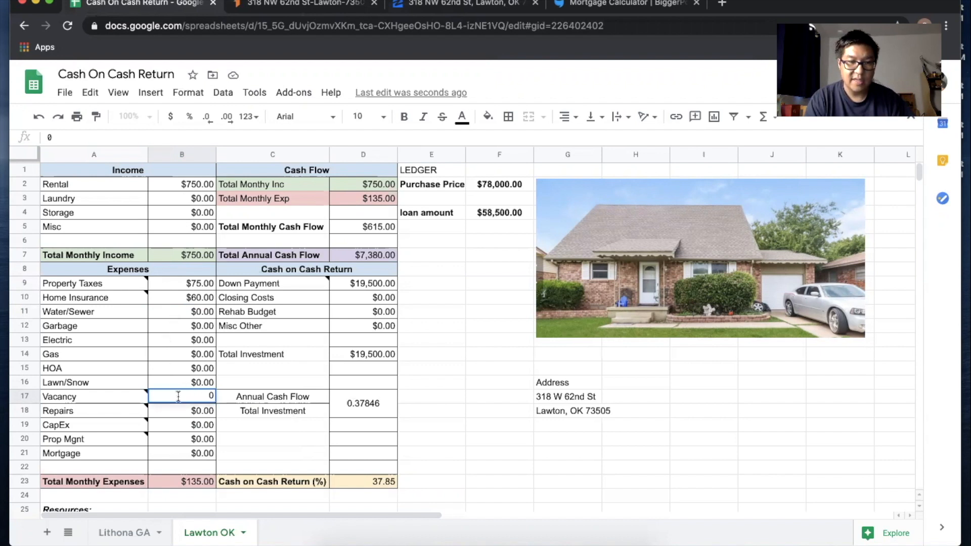
key(BackSpace)
text(=750)
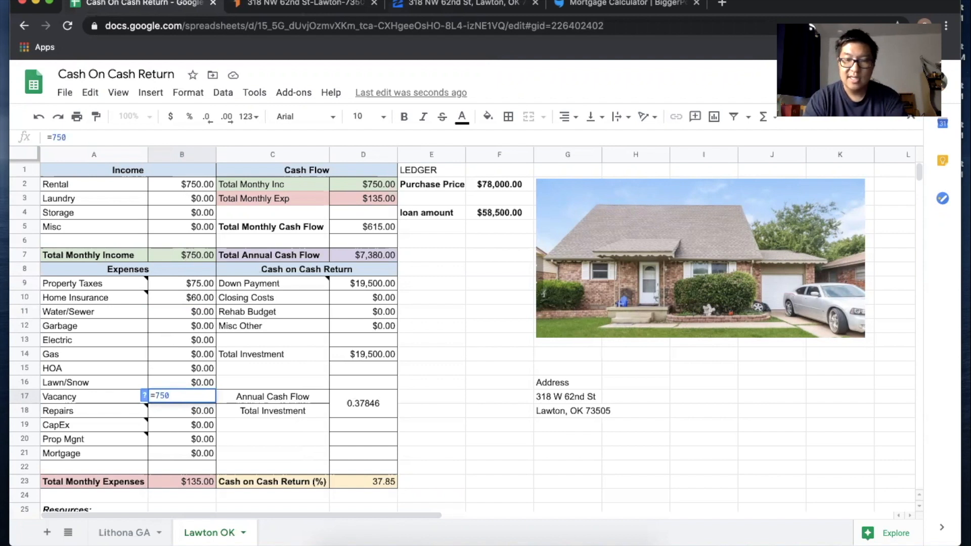
text(*.05)
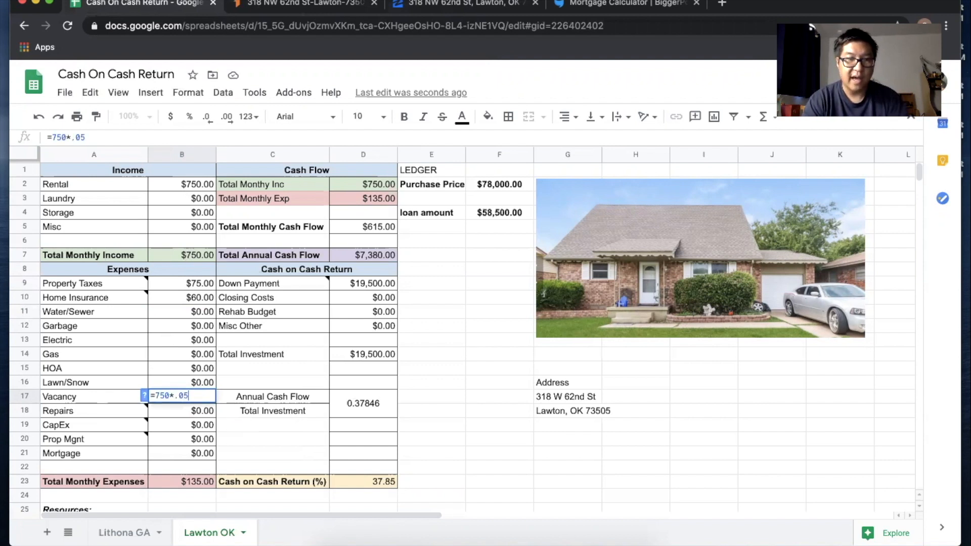
key(Return)
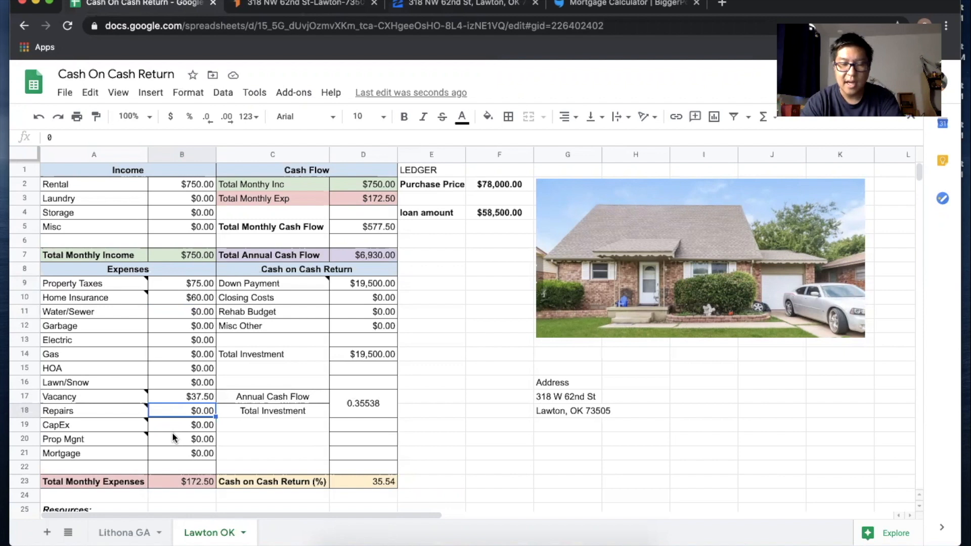
Step: Enter 90 in B18 as the monthly Repairs amount
text(90)
key(Return)
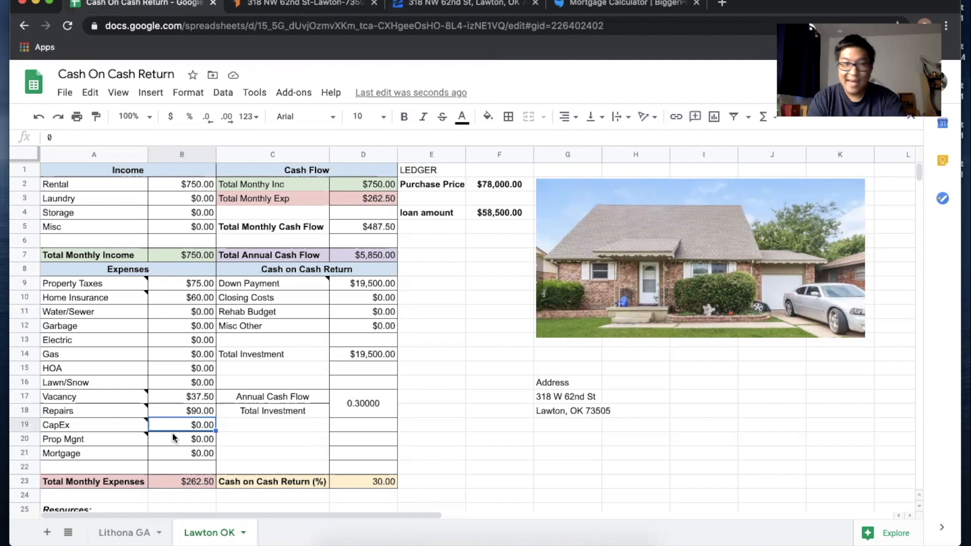
mouse_move(146, 422)
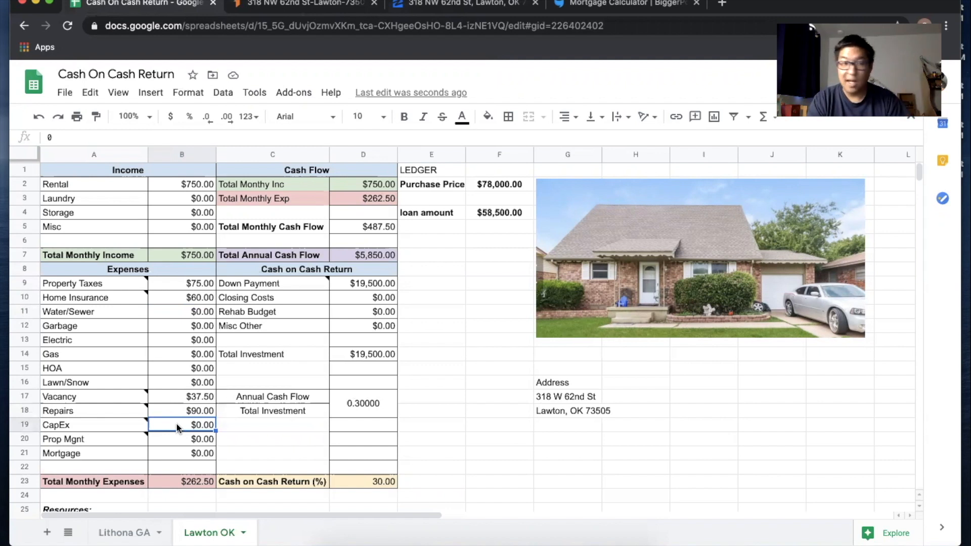
Step: Enter 100 in B19 as the monthly CapEx budget
text(100)
key(Return)
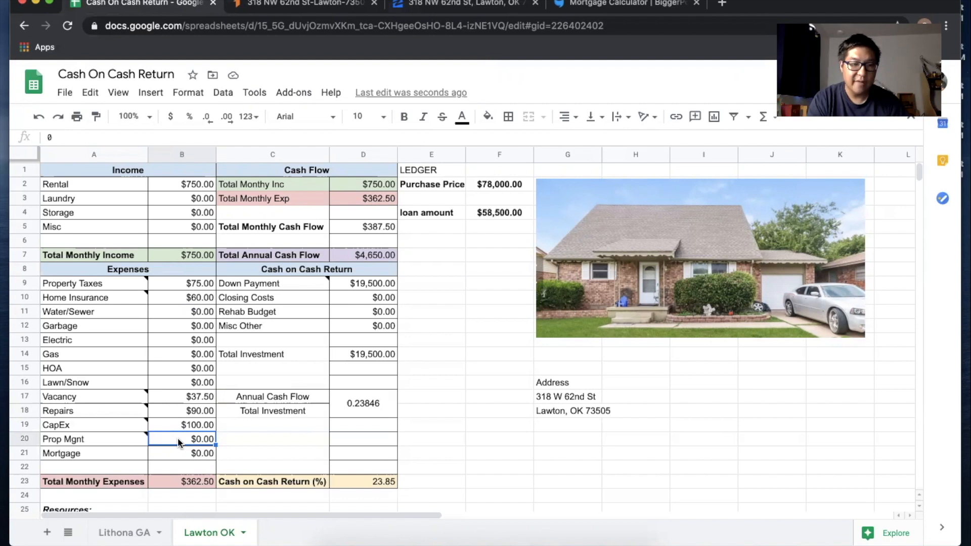
Step: Set Property Management in B20 to =B2*0.1, giving $75.00
key(BackSpace)
text(=)
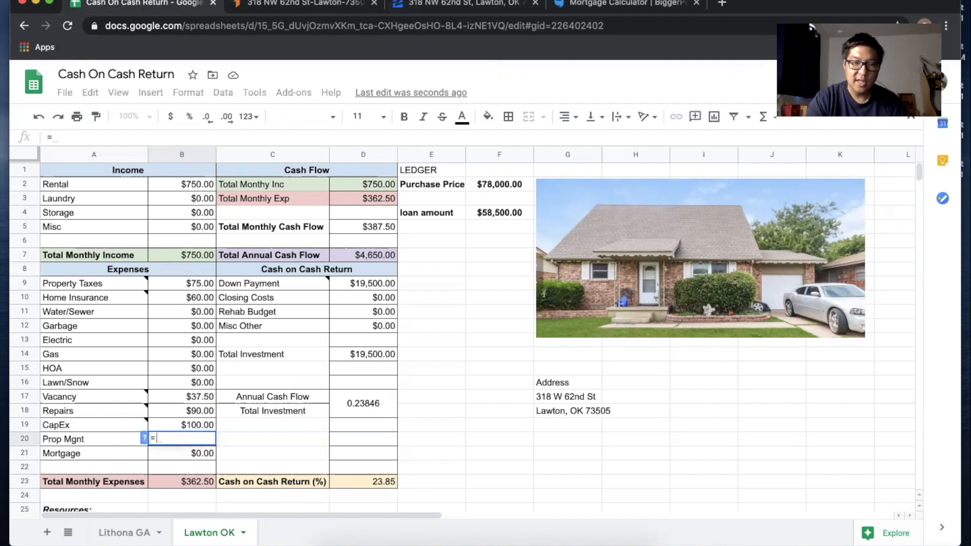
click(173, 184)
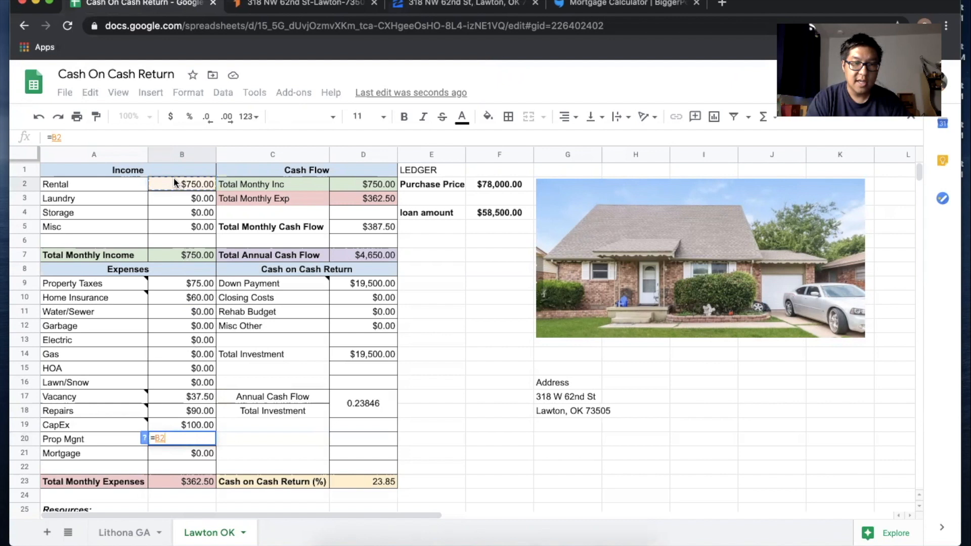
text(*01)
key(BackSpace)
key(BackSpace)
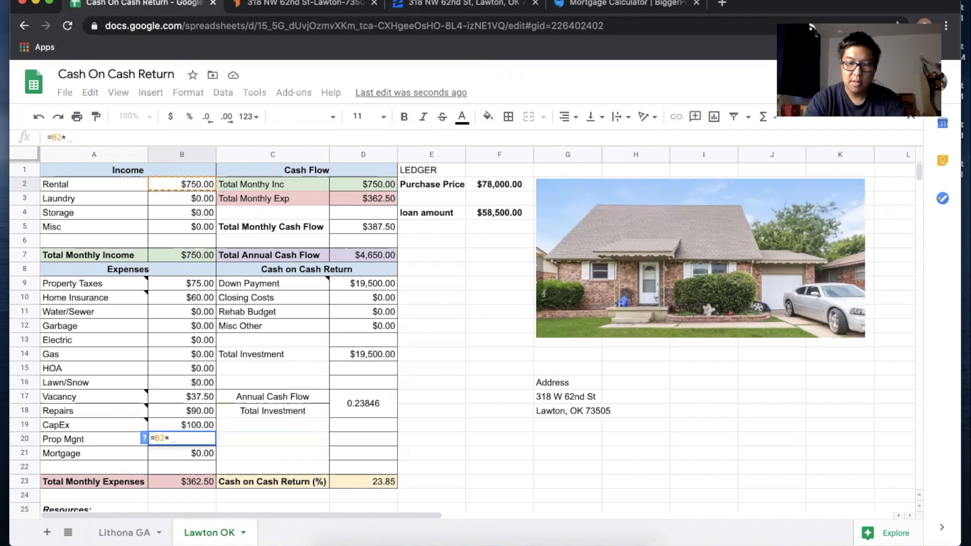
text(0.1)
key(Return)
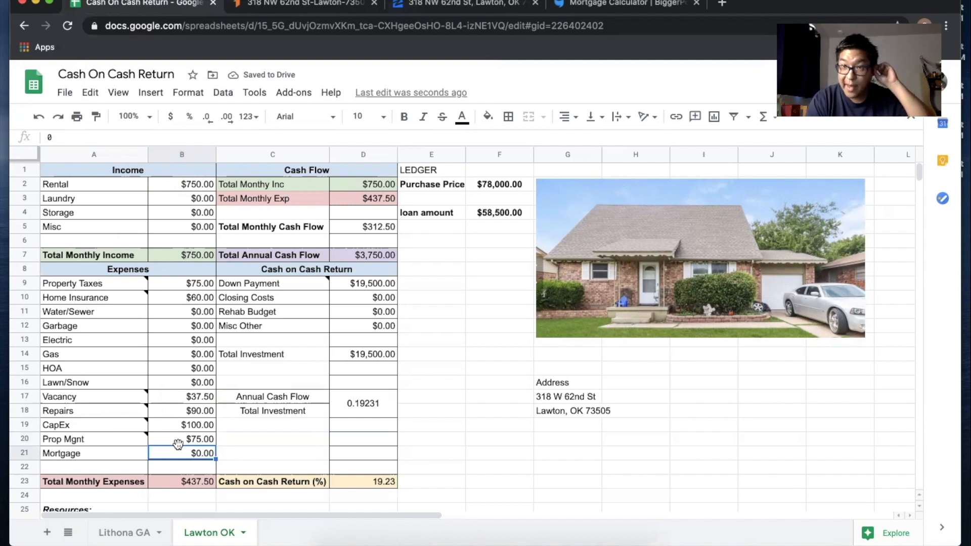
Step: Check the down payment and loan amount, then go to the mortgage calculator with the 58500 loan
click(354, 284)
click(502, 214)
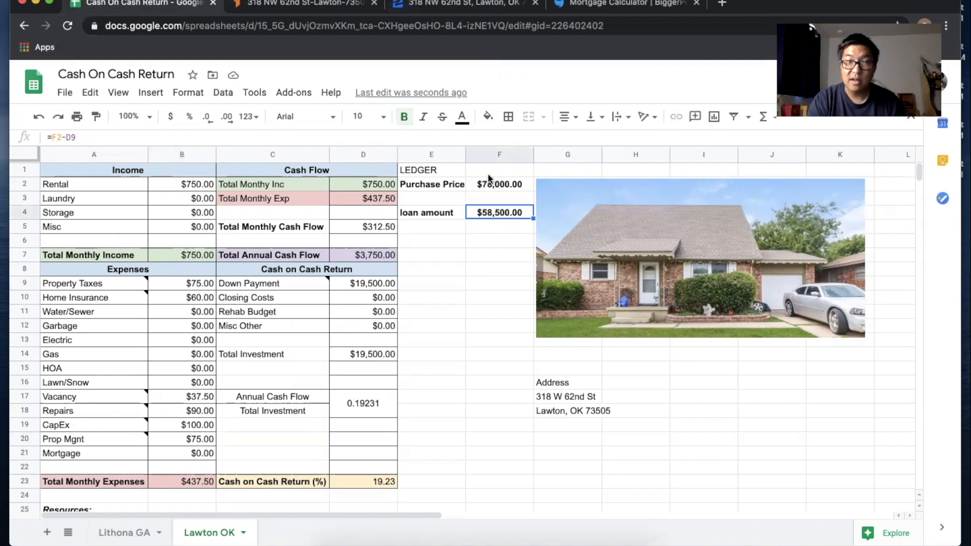
click(623, 3)
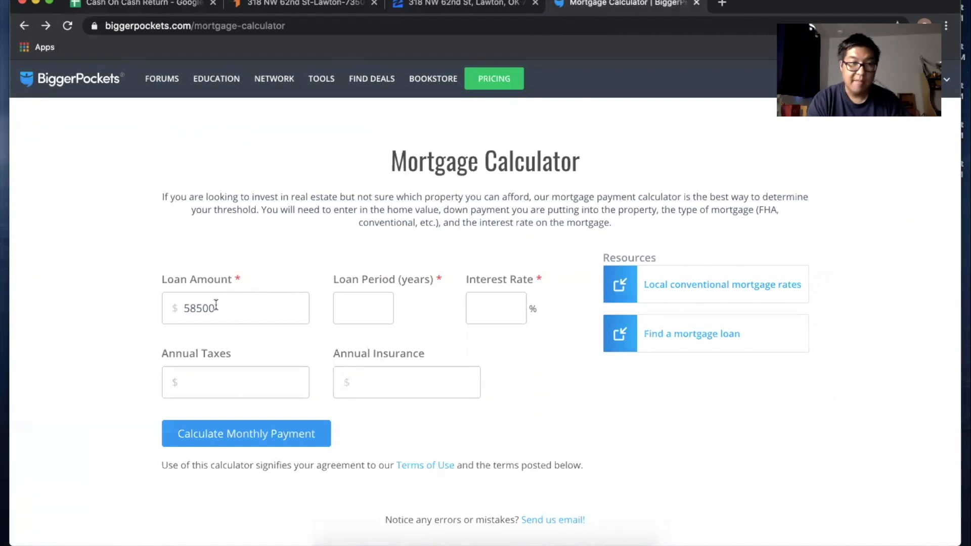
Step: Enter a 30-year period and 4.15% interest to calculate a $284.37 monthly payment
click(356, 302)
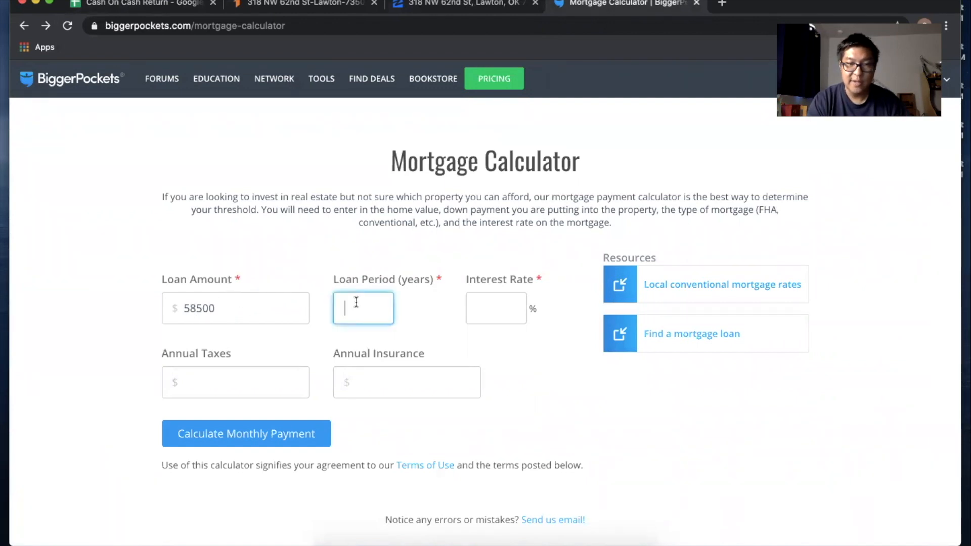
text(30)
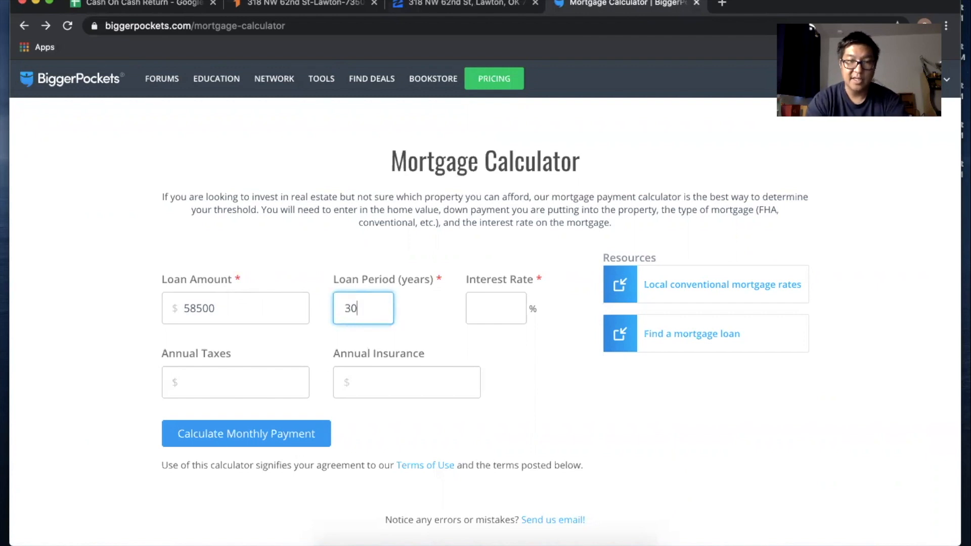
click(489, 302)
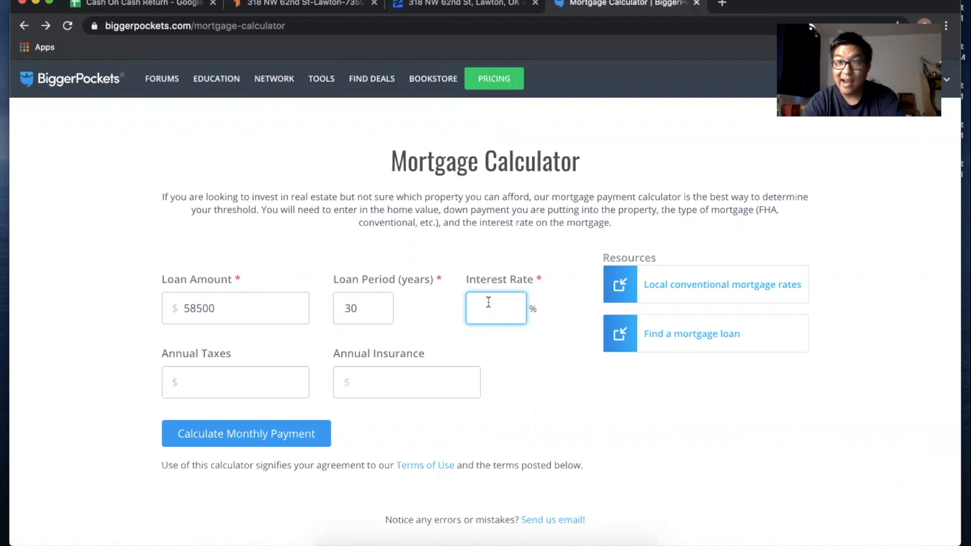
text(4.)
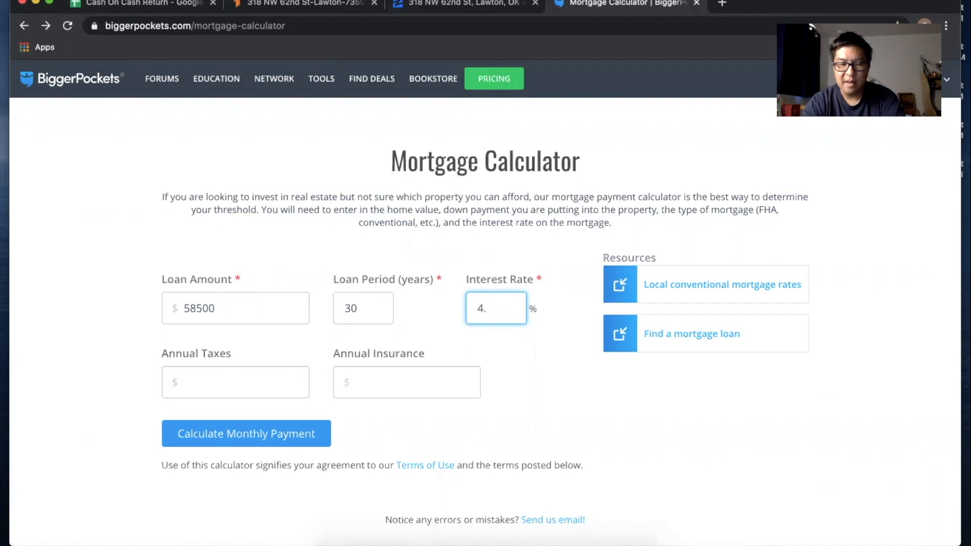
text(15)
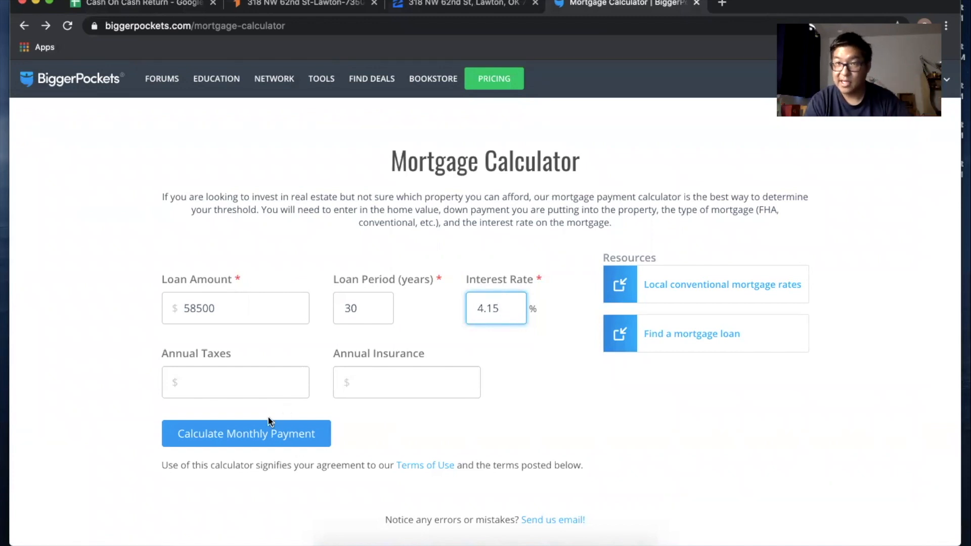
click(255, 440)
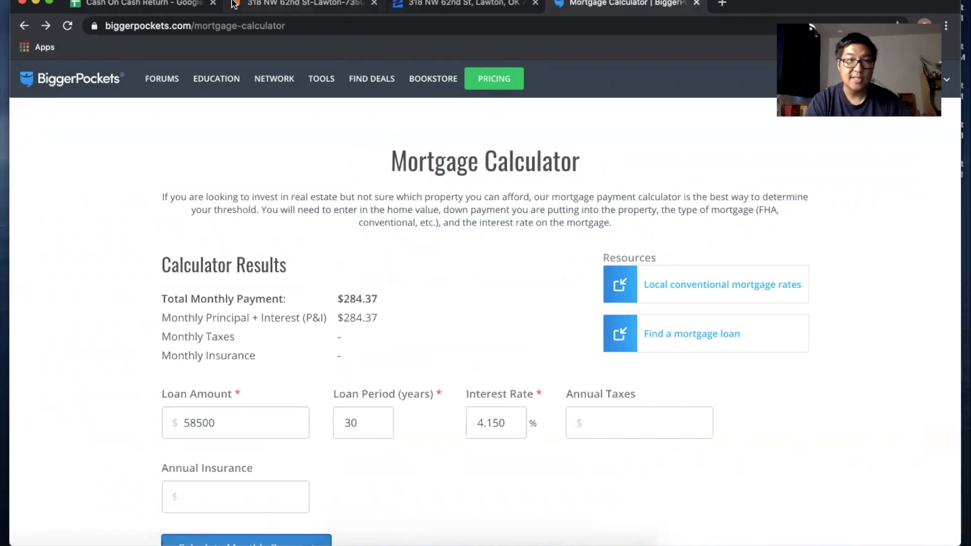
Step: Enter 284.37 in B21 as the monthly Mortgage expense
click(161, 4)
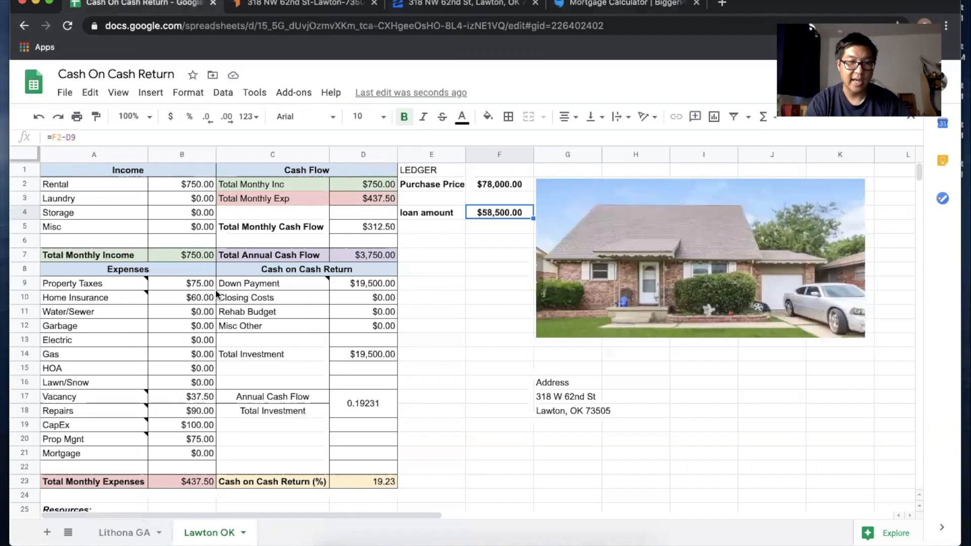
click(185, 453)
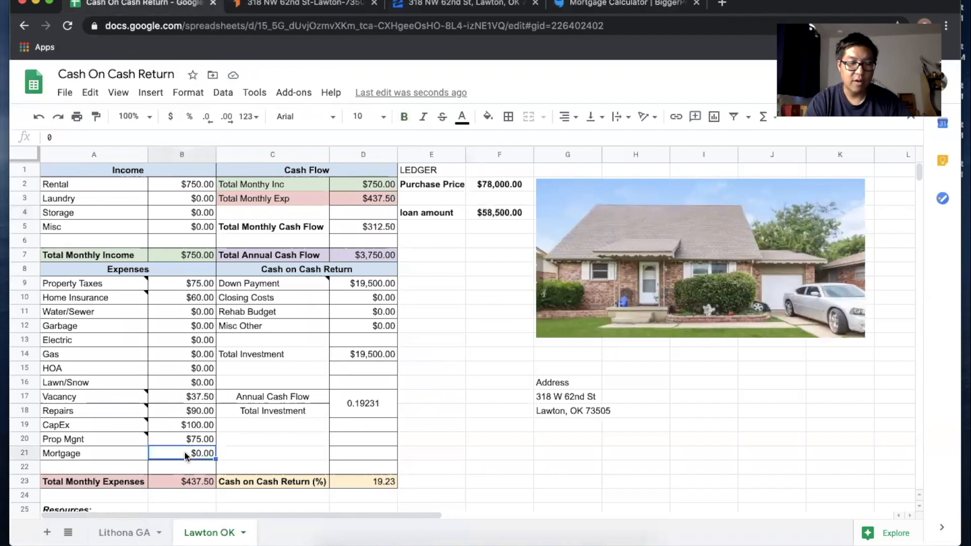
text(28)
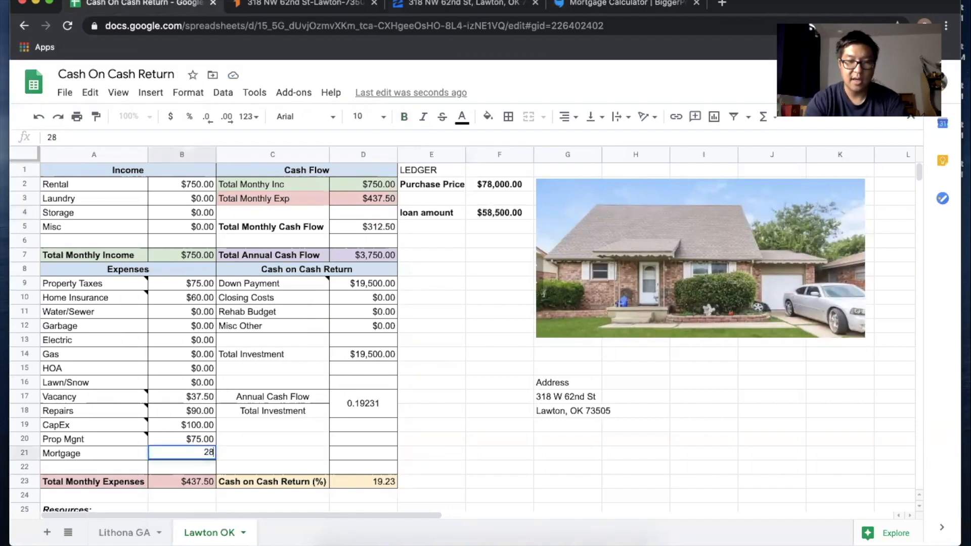
text(4.37)
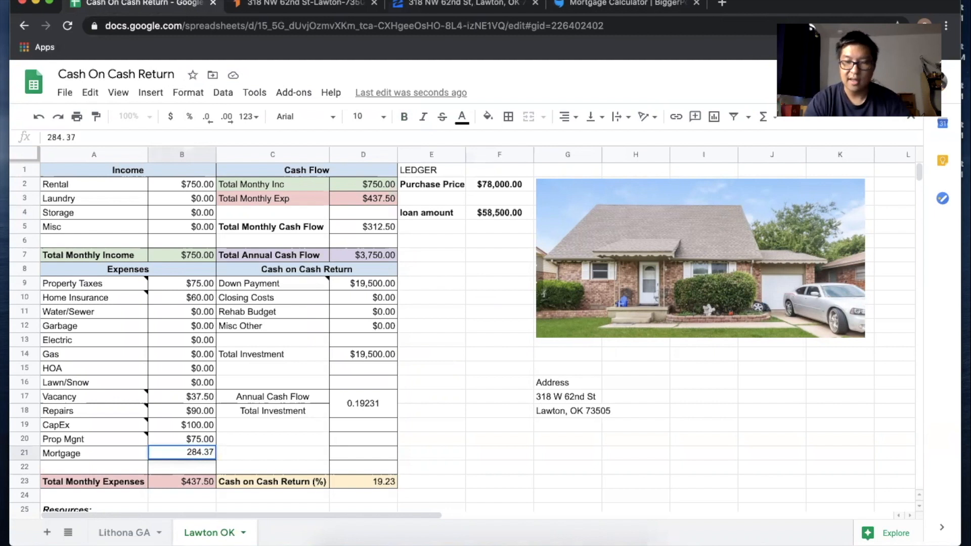
key(Return)
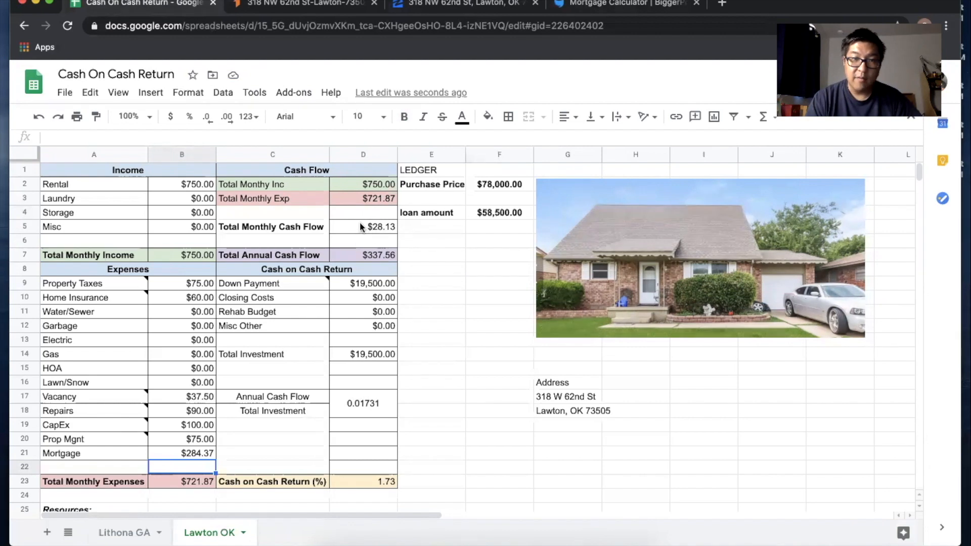
click(382, 226)
click(357, 255)
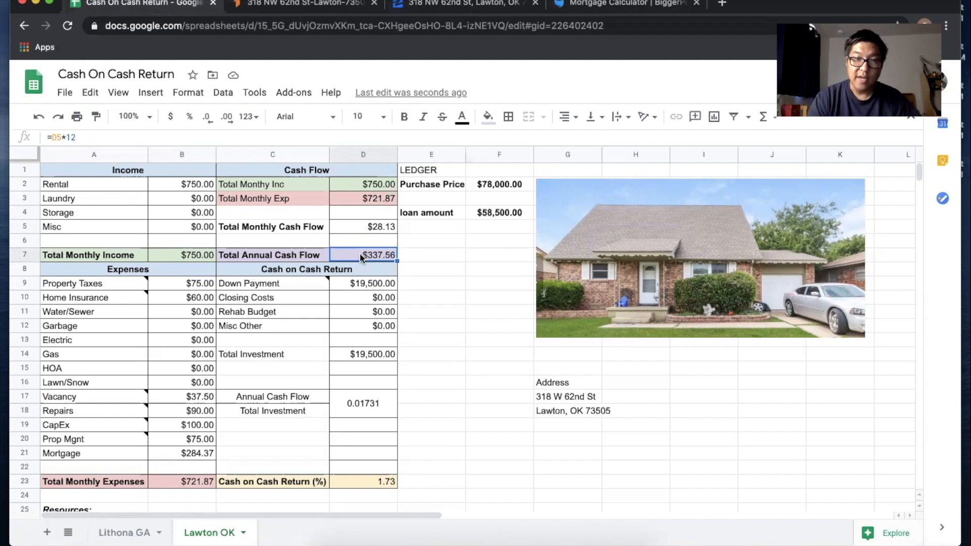
click(356, 227)
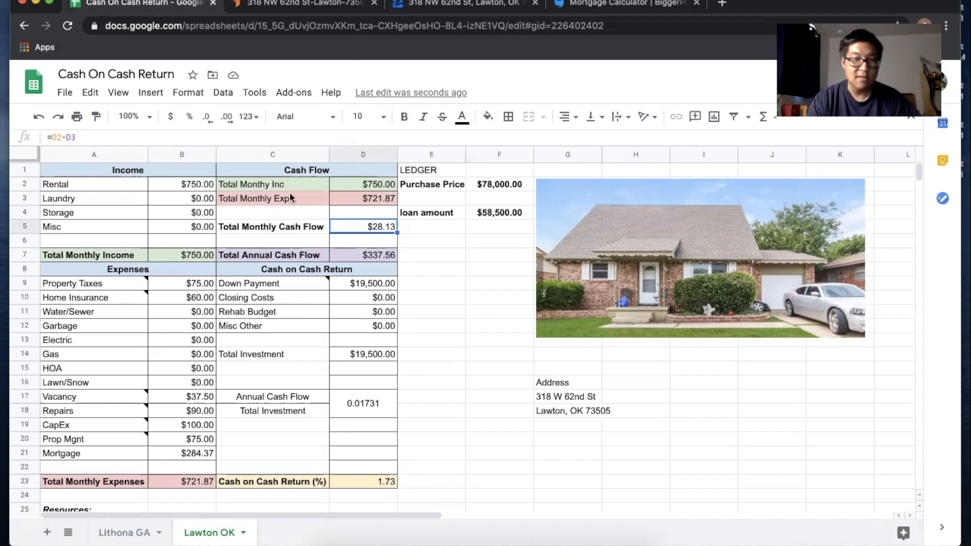
click(187, 184)
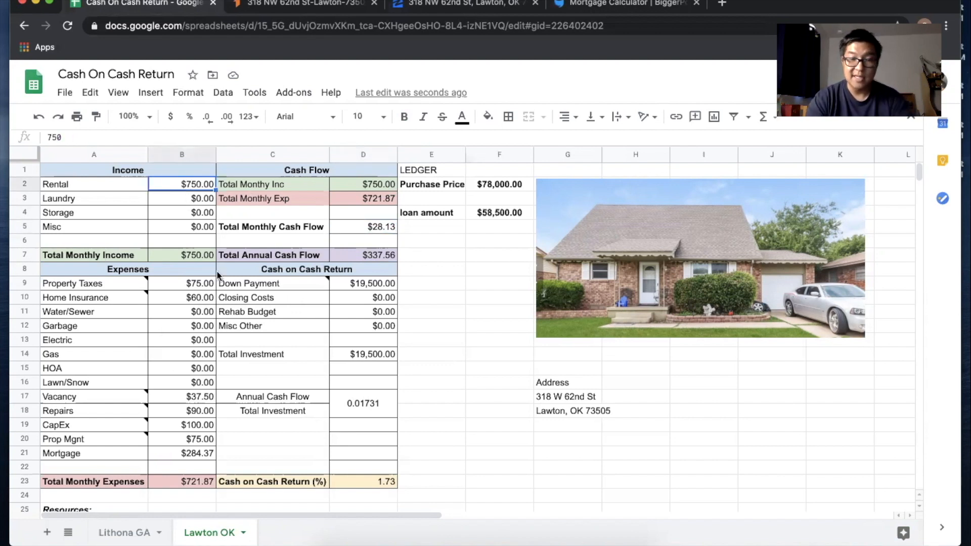
Step: Raise the rent to $775 and lower the CapEx expense to $90
text(775)
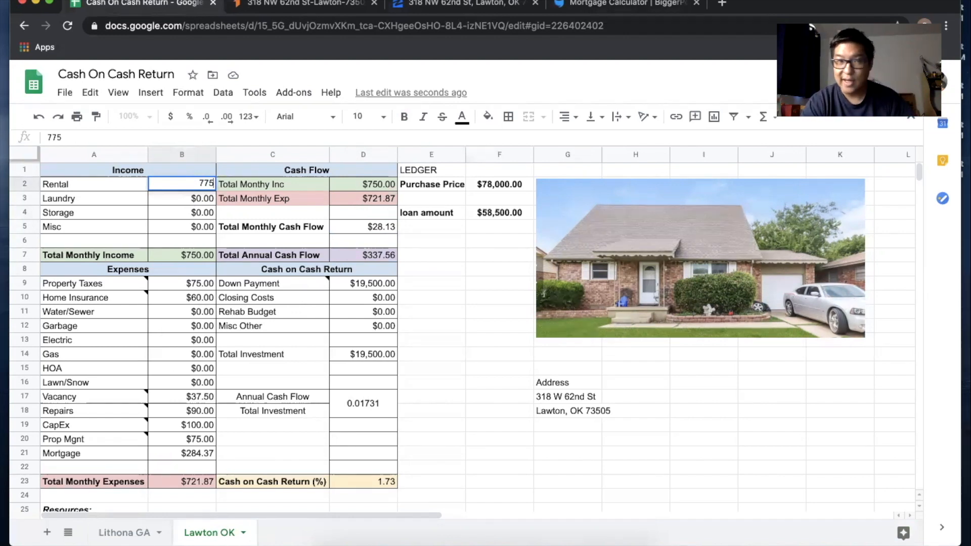
key(Return)
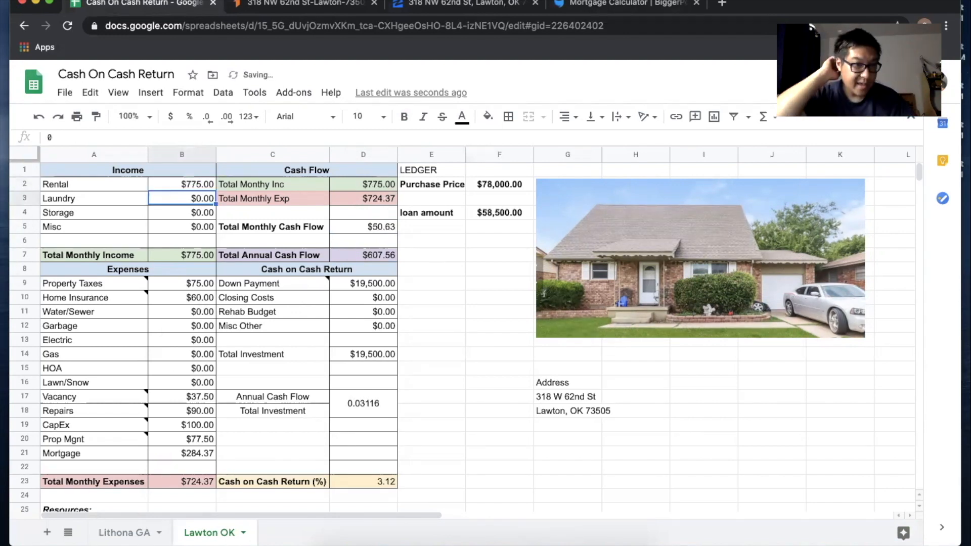
click(185, 412)
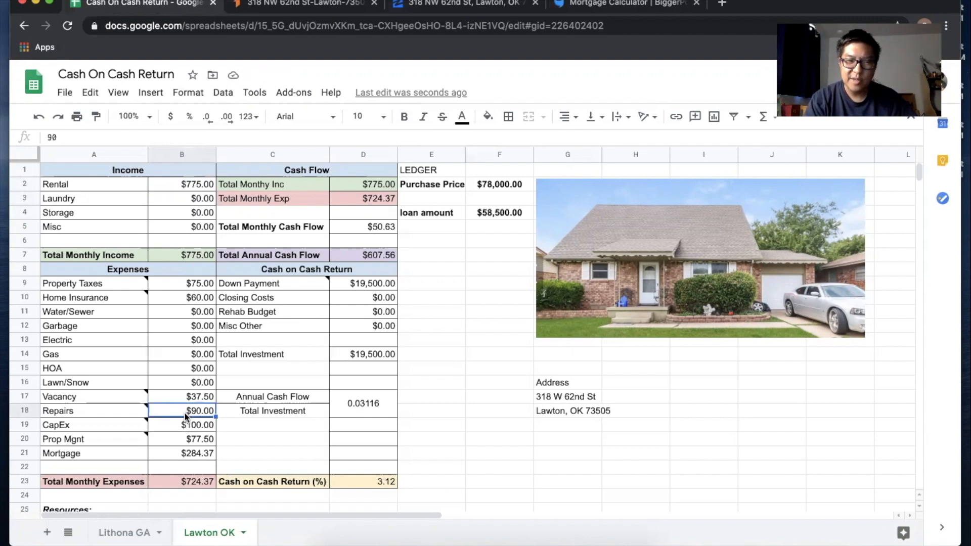
click(186, 426)
click(185, 413)
double_click(185, 427)
key(BackSpace)
key(BackSpace)
key(BackSpace)
text(90)
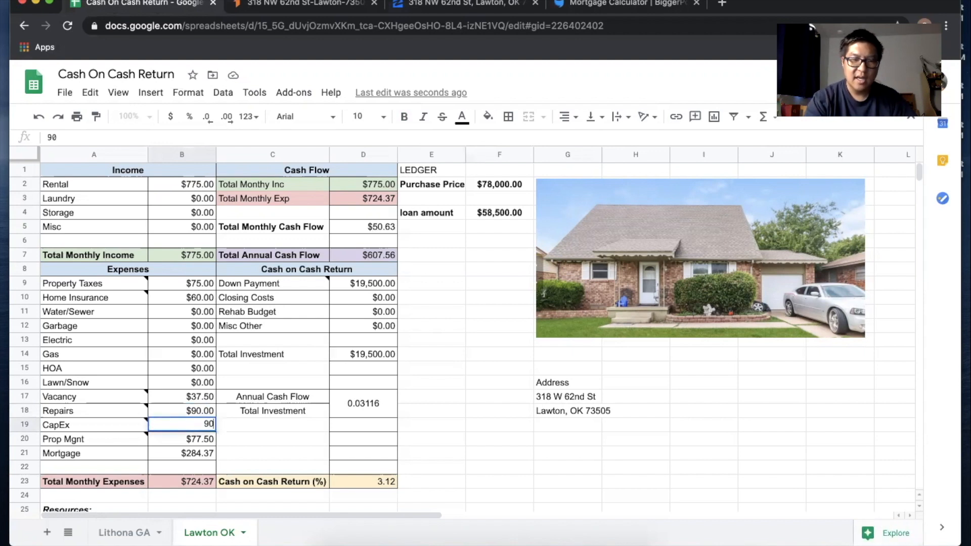
key(Return)
Step: Lower Repairs to $85 and check the resulting monthly cash flow formula
click(185, 412)
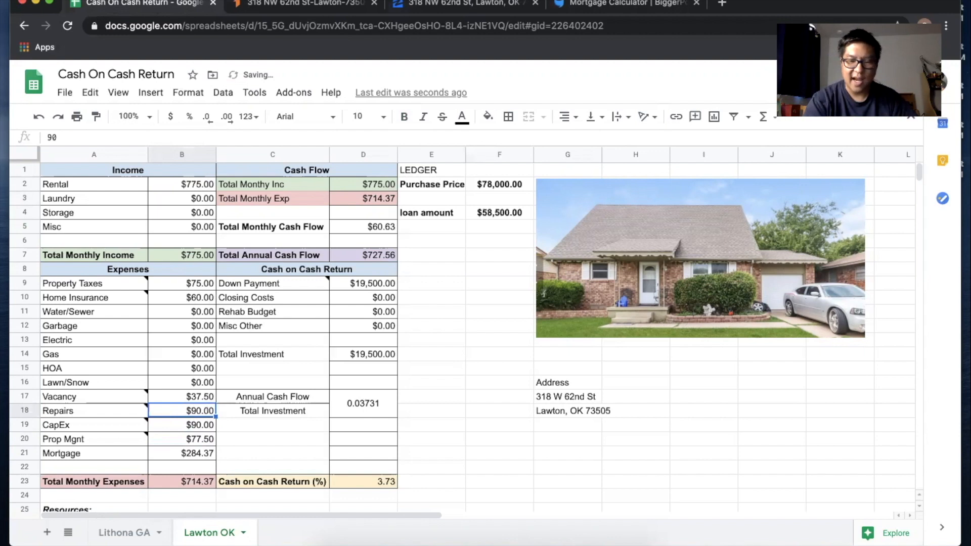
text(95)
key(BackSpace)
key(BackSpace)
text(85)
key(Return)
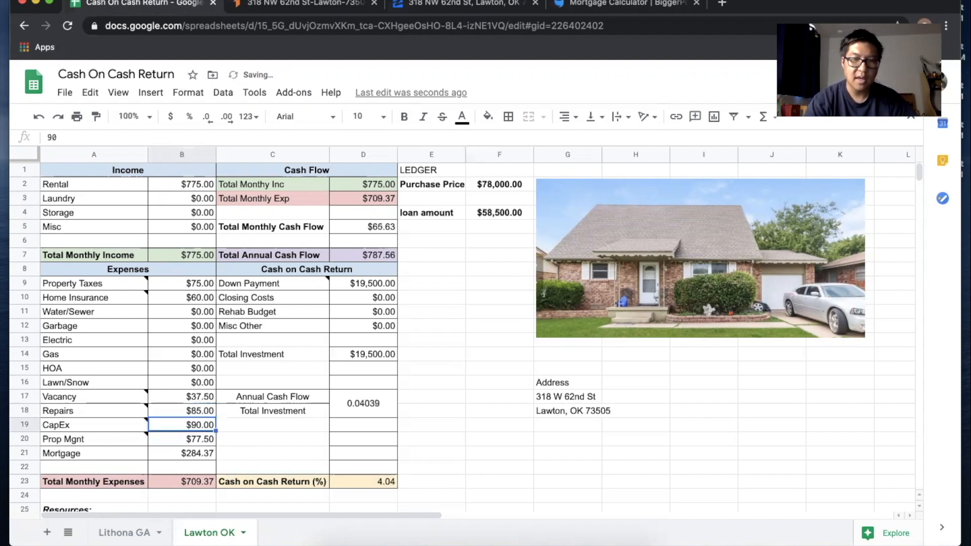
click(362, 229)
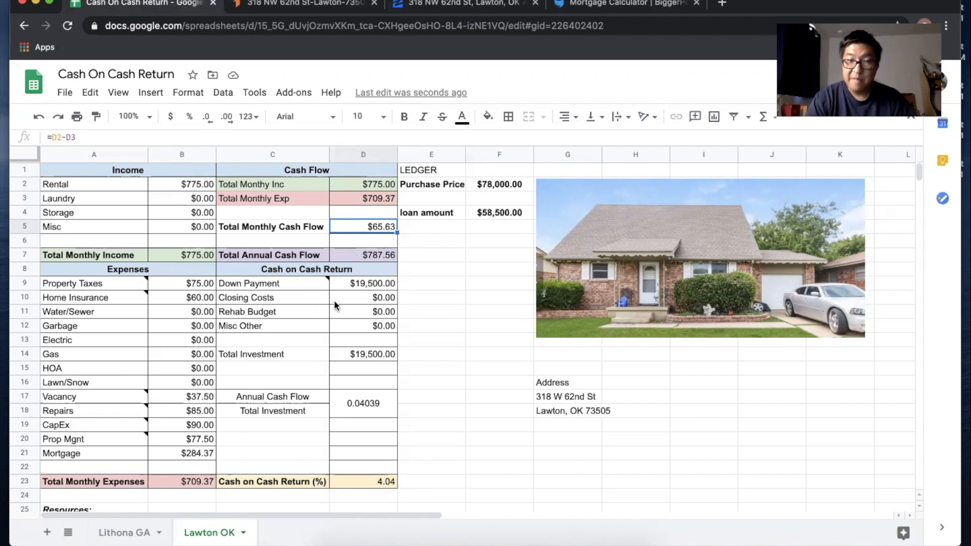
Step: Enter $3,000 closing costs in D10 and review the Total Investment formula
click(357, 281)
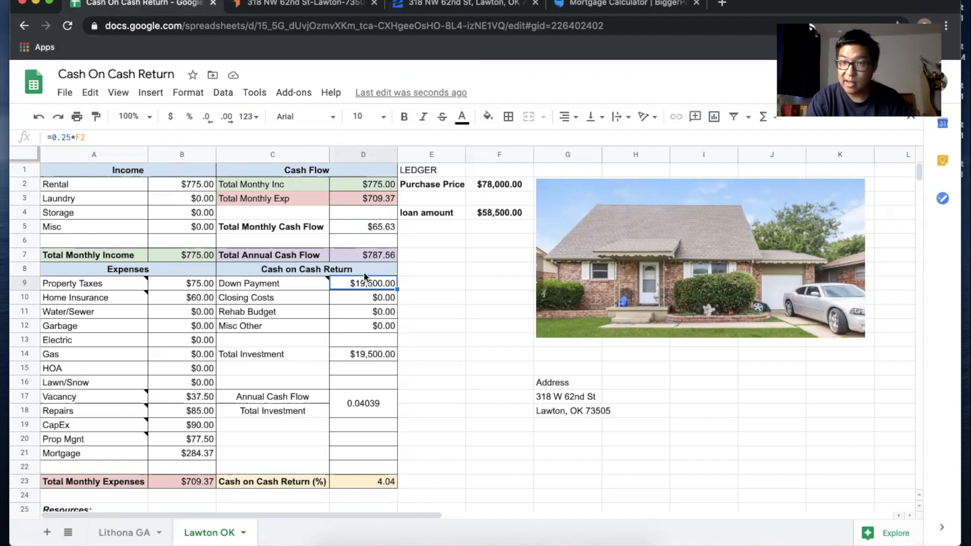
mouse_move(281, 284)
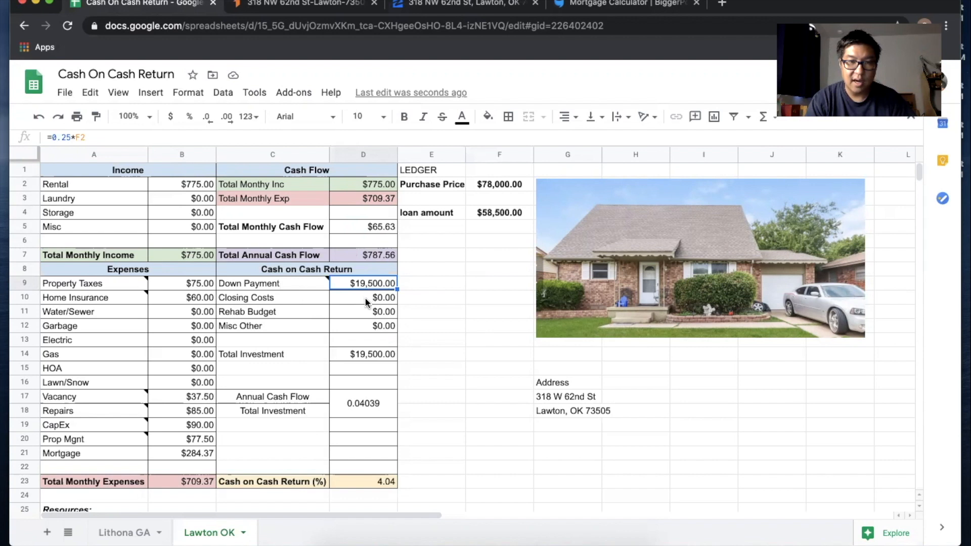
click(367, 300)
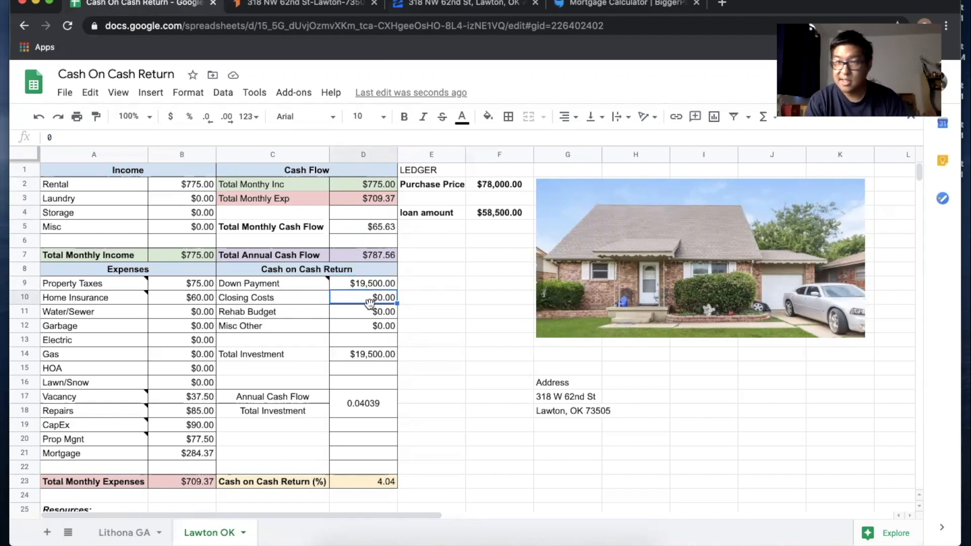
text(3000)
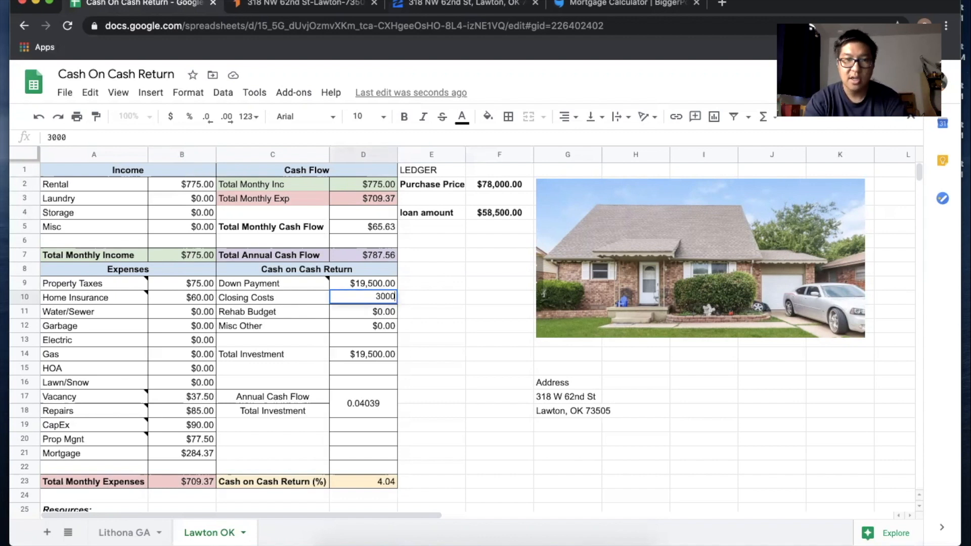
key(Return)
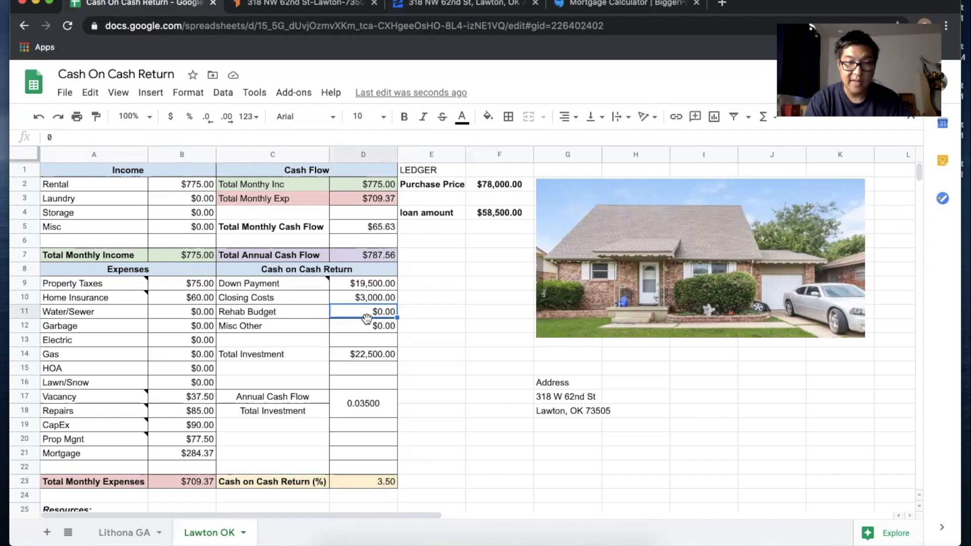
click(368, 327)
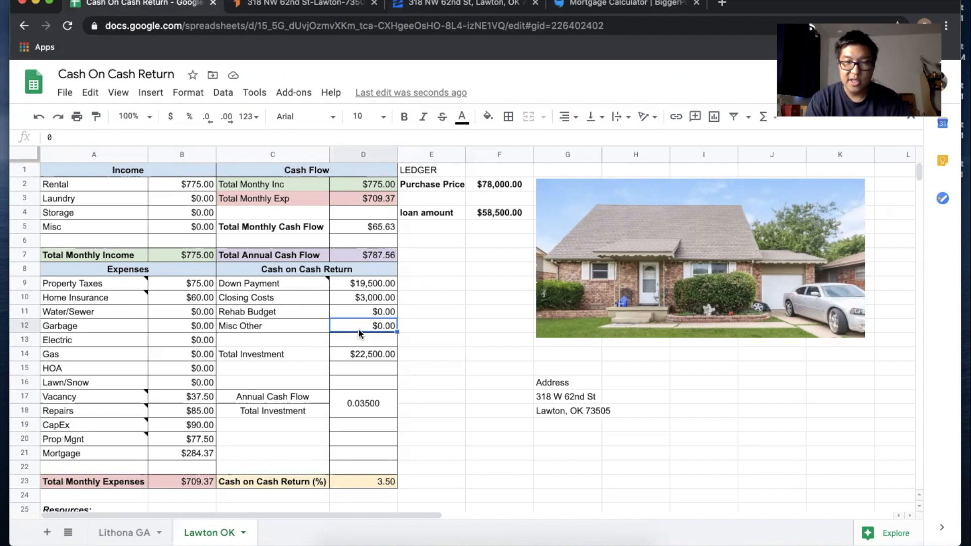
click(350, 353)
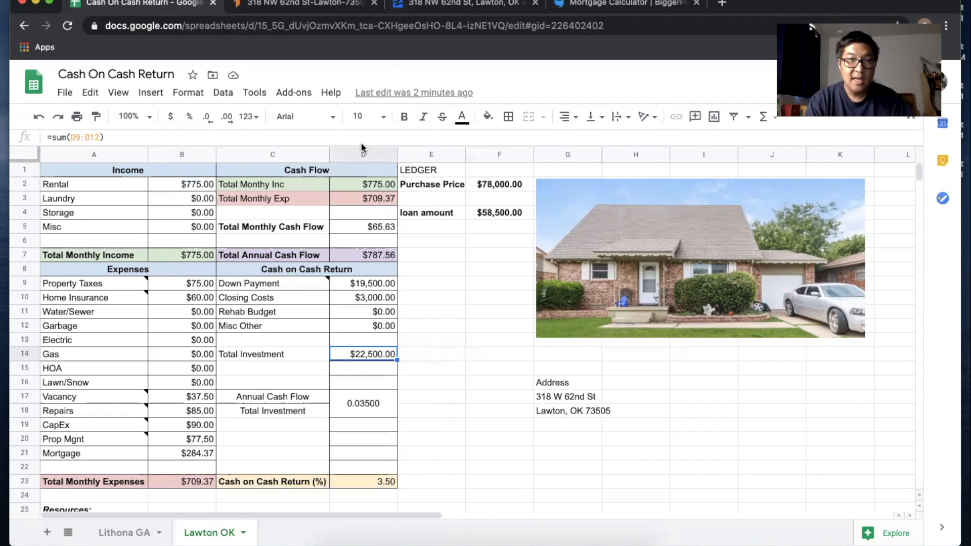
Step: Switch to the Roofstock listing to view the house's expense estimates
click(302, 4)
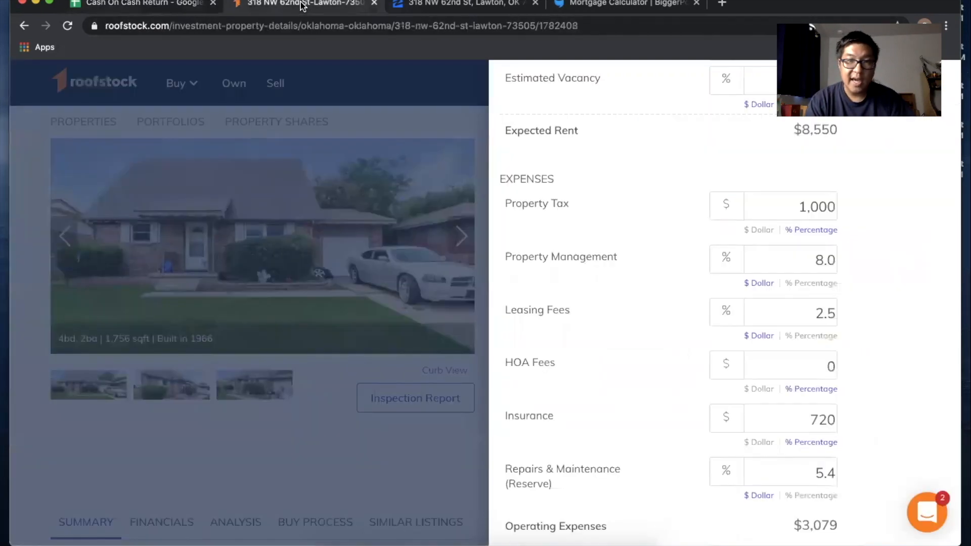
Step: Close Roofstock's expense panel, view the listing summary, and return to the Cash On Cash Return sheet
click(455, 436)
scroll(751, 405, down, 1)
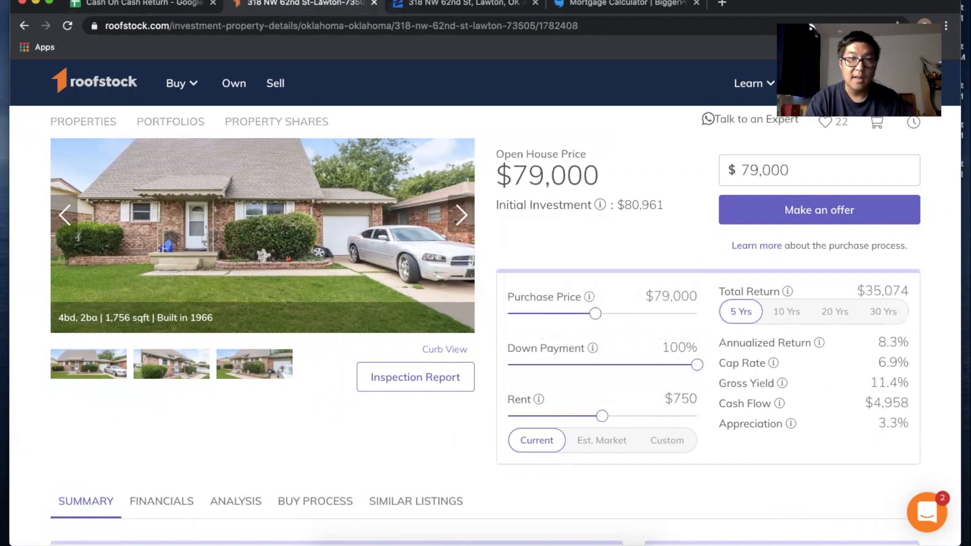
click(181, 5)
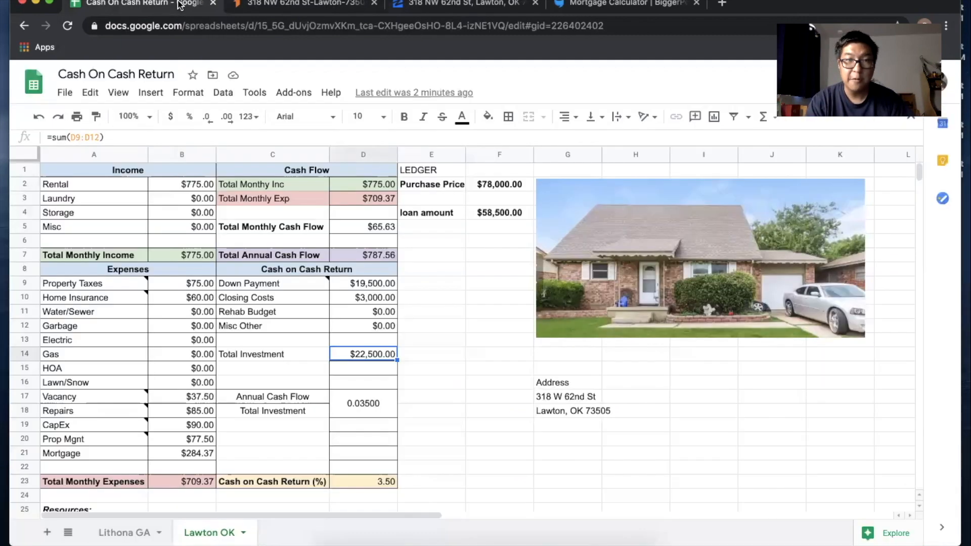